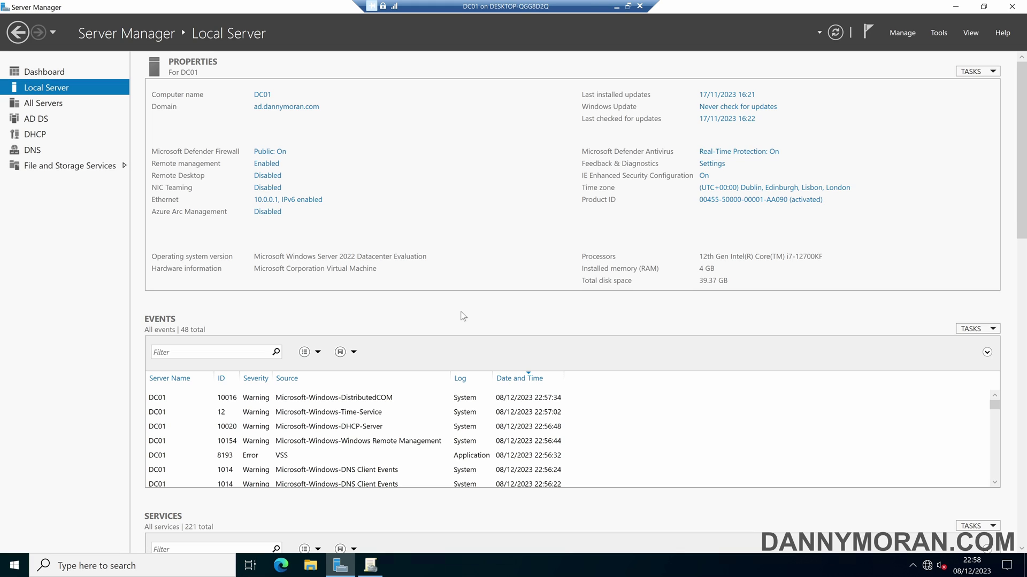
Launch Group Policy Management and read custom-config's fully expanded settings report.
click(939, 33)
click(909, 206)
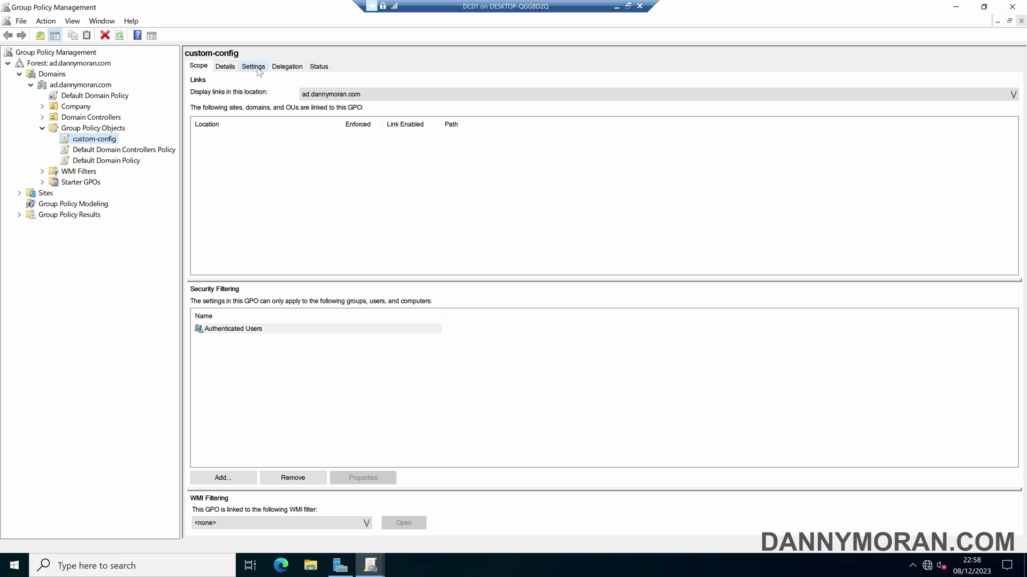
click(258, 70)
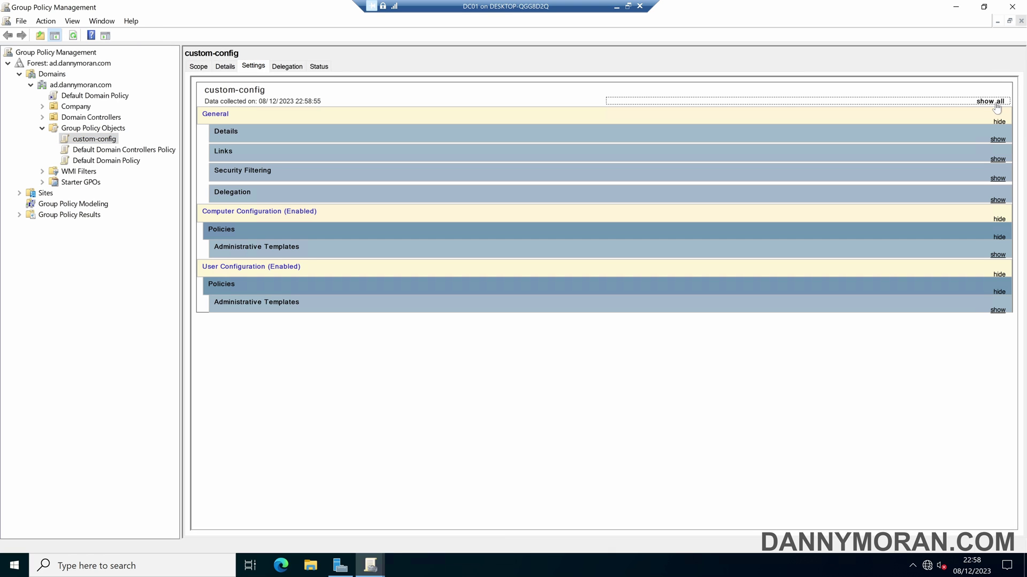
click(990, 102)
scroll(550, 347, down, 5)
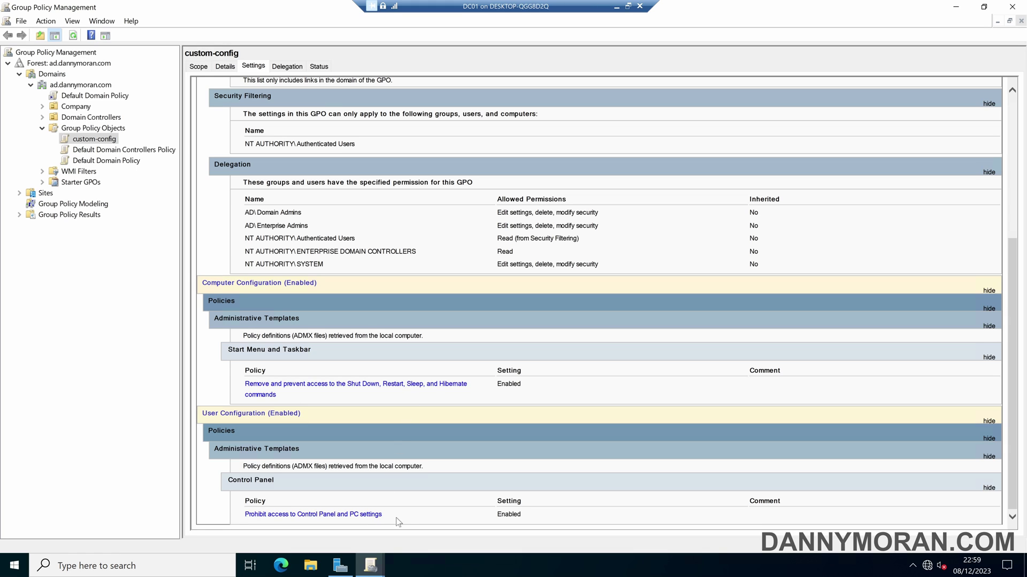
Return to custom-config's Scope, expand the Company OU and select Authenticated Users.
click(199, 67)
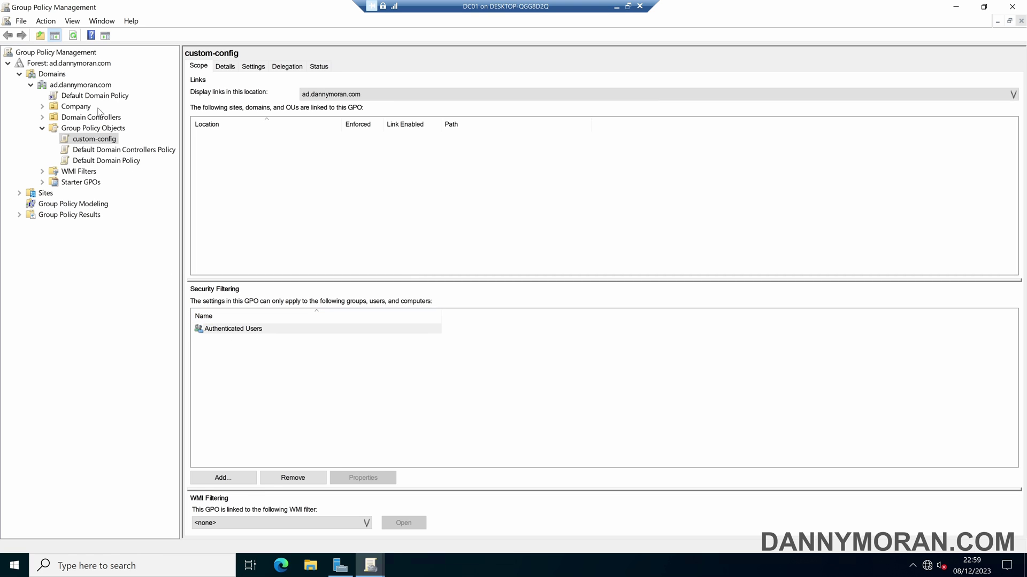
click(44, 106)
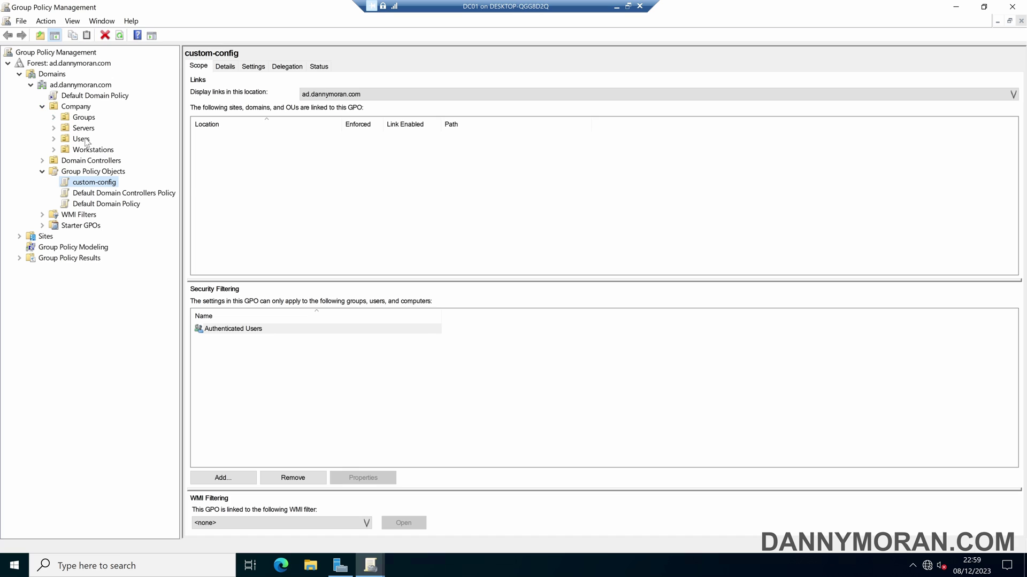
click(244, 332)
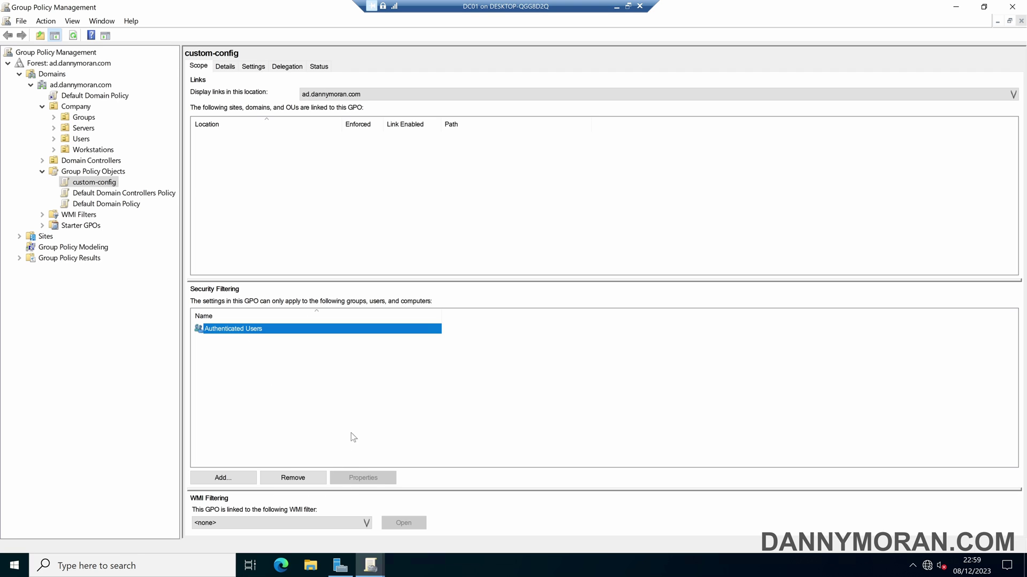
Launch Active Directory Users and Computers and add group gpo-apply-custom-config under Company > Groups.
key(super)
text(active)
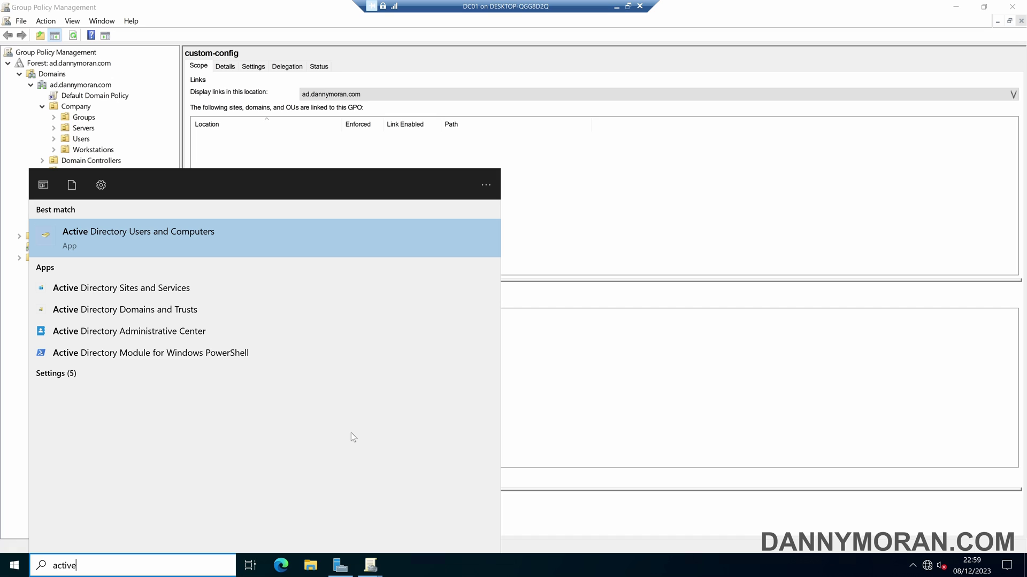
key(Return)
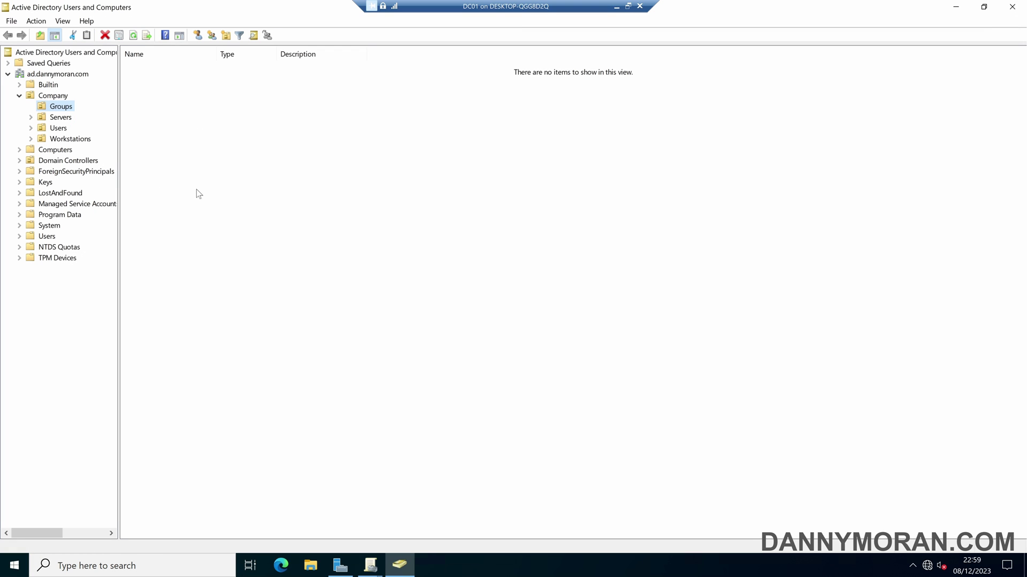
right_click(177, 133)
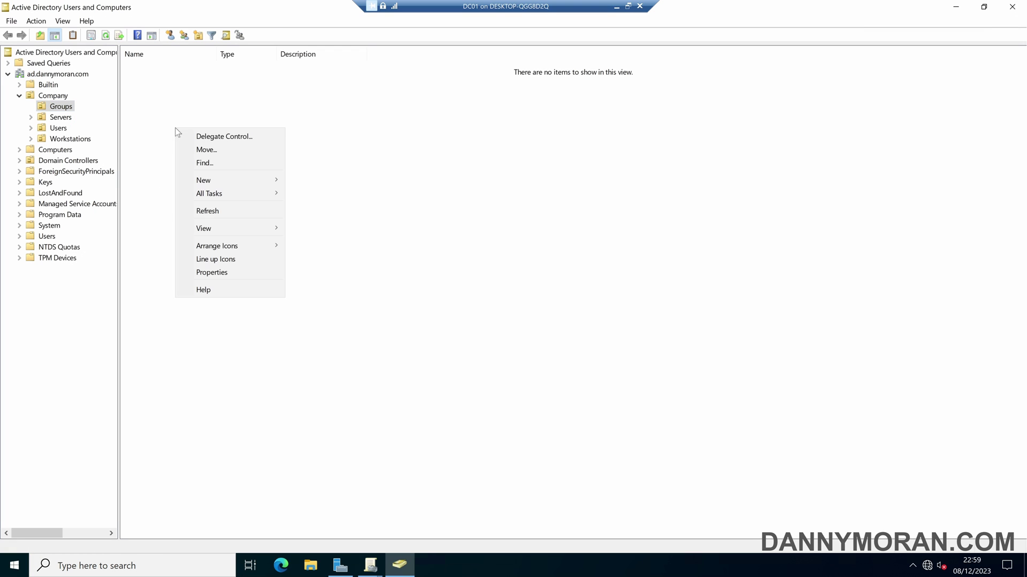
mouse_move(236, 182)
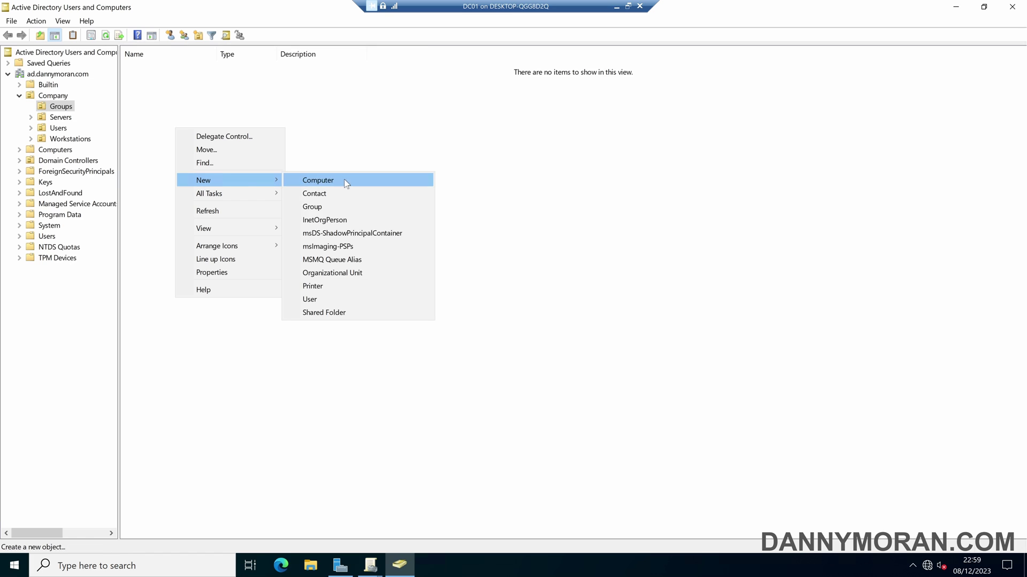
click(331, 207)
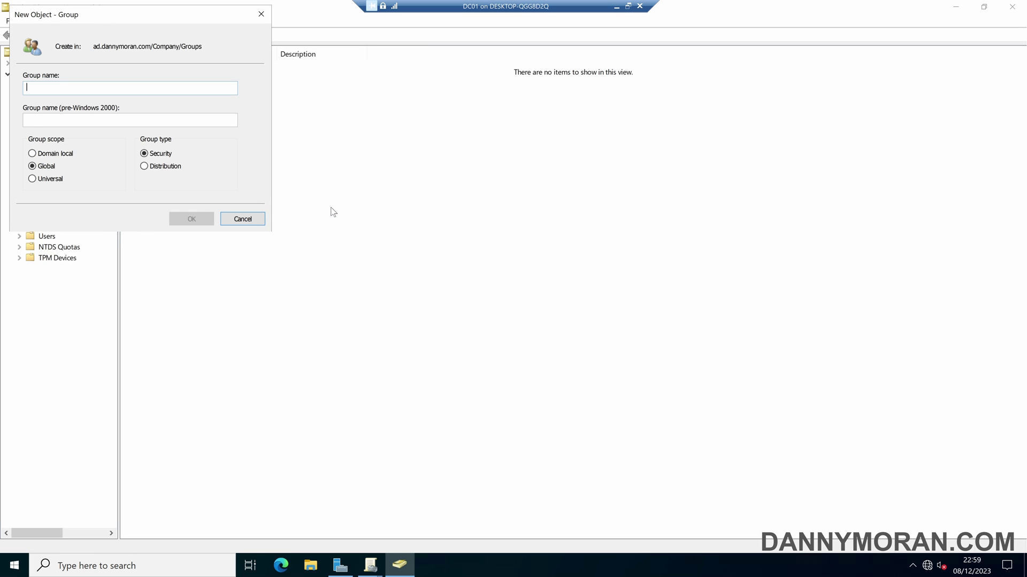
text(gpo-apply-)
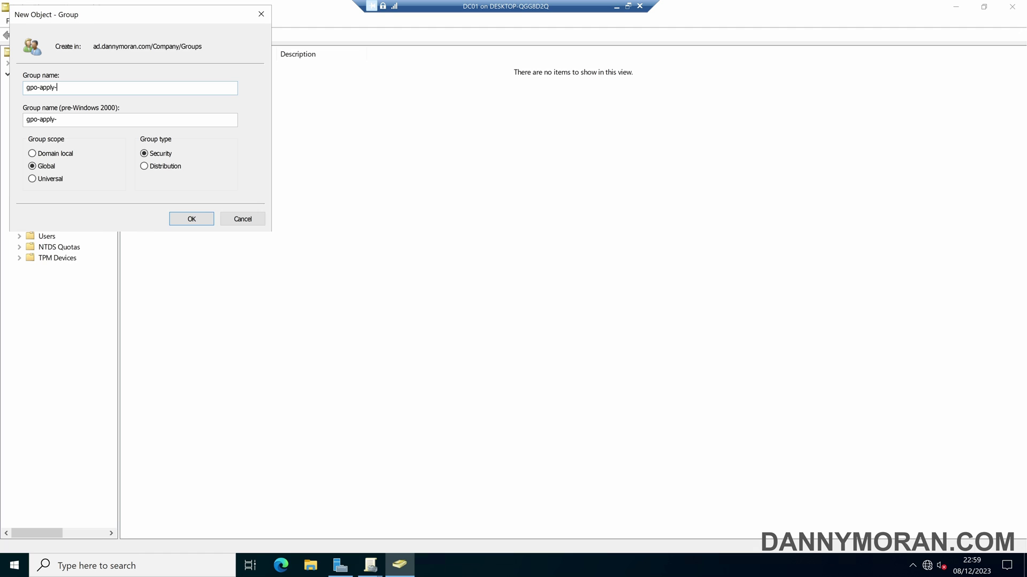
text(custom-config)
click(180, 218)
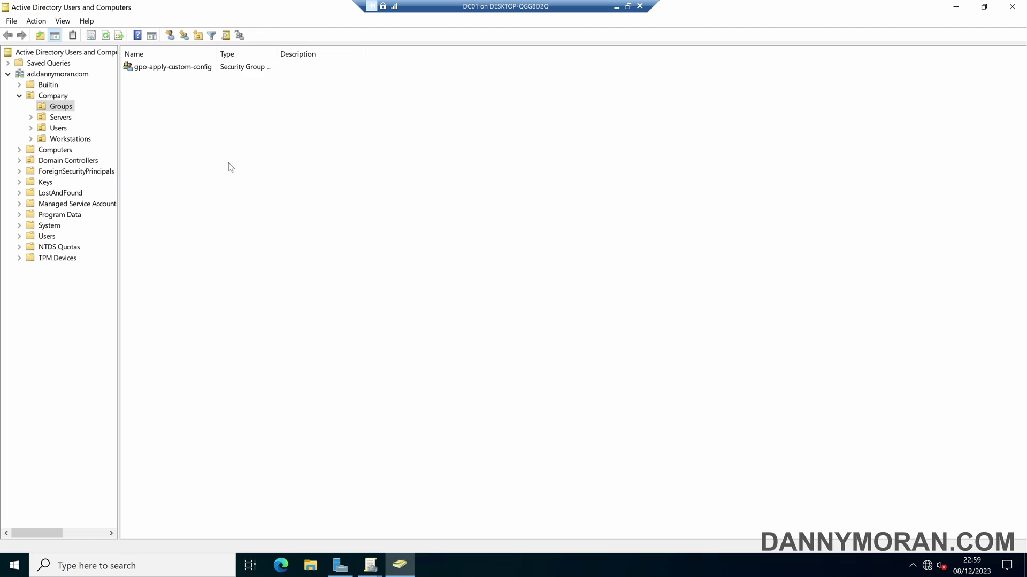
Remove Authenticated Users from custom-config's Security Filtering, confirming both warnings.
mouse_move(378, 566)
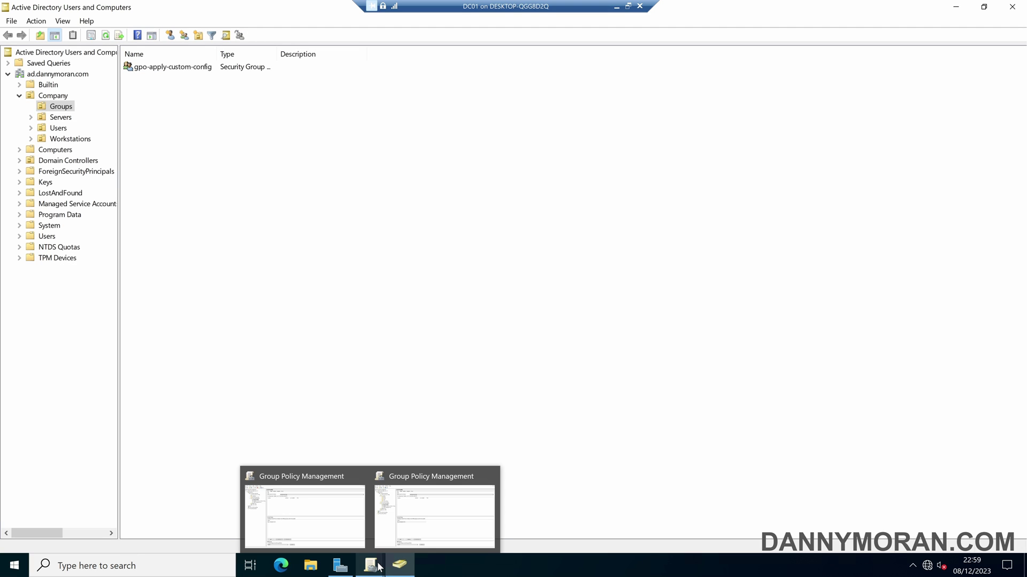
click(424, 528)
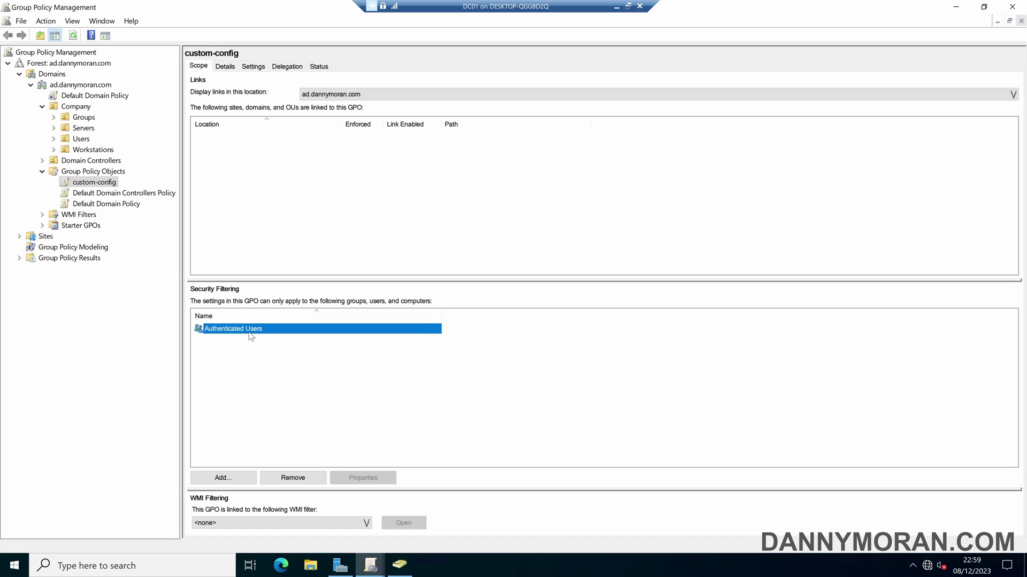
click(314, 479)
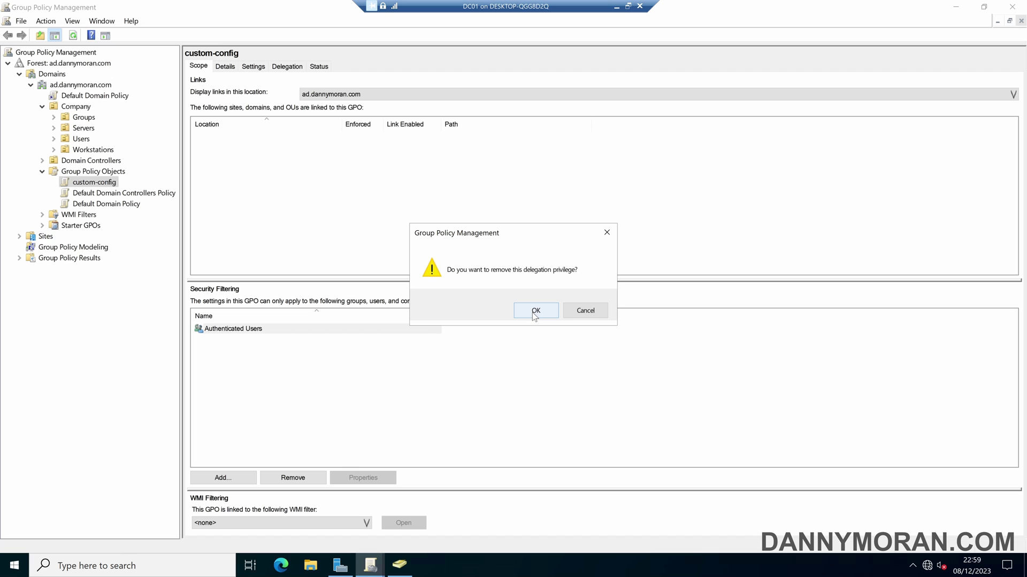
click(534, 314)
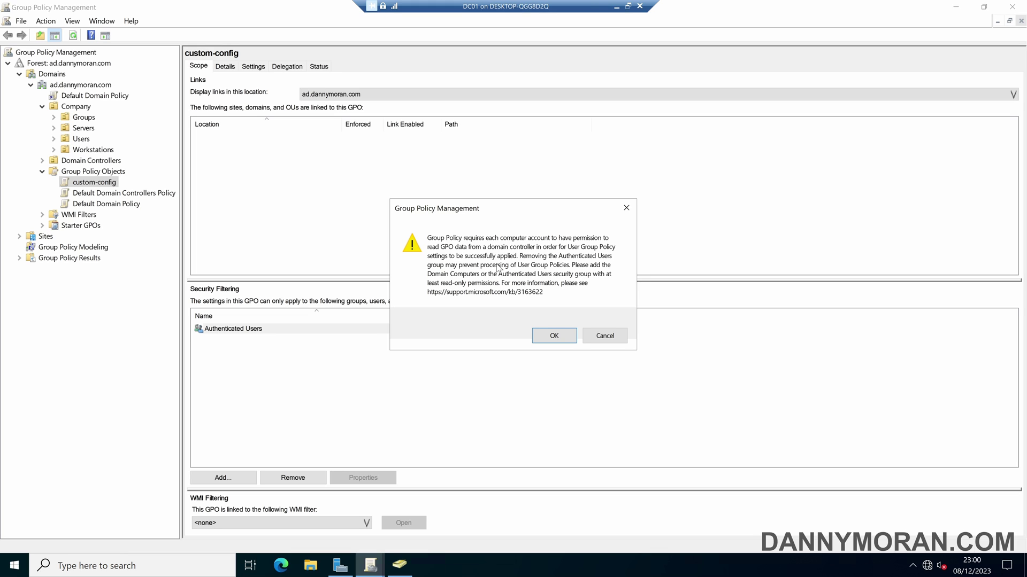
click(550, 337)
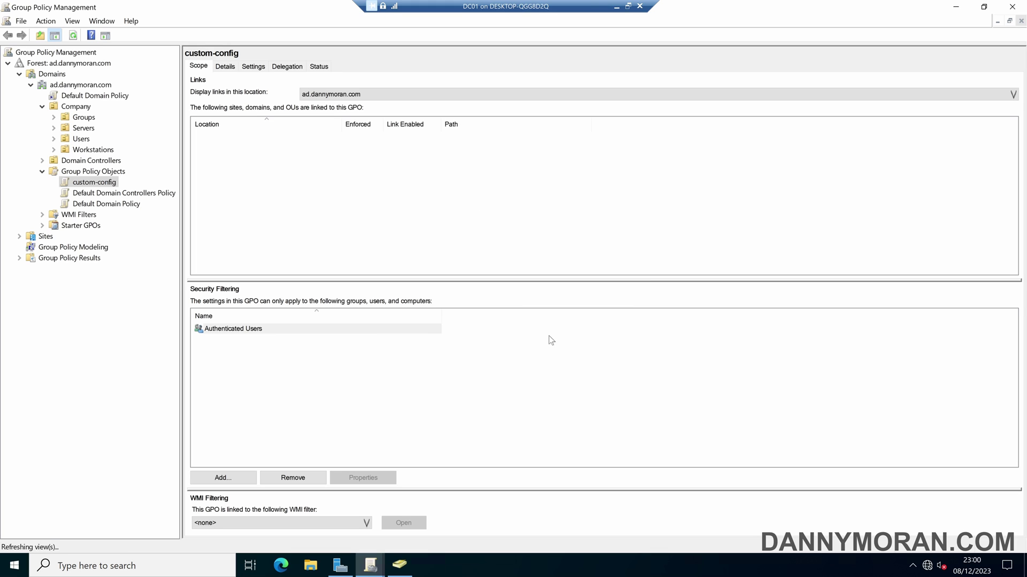
Add Authenticated Users to custom-config's delegation with Read permission.
click(286, 66)
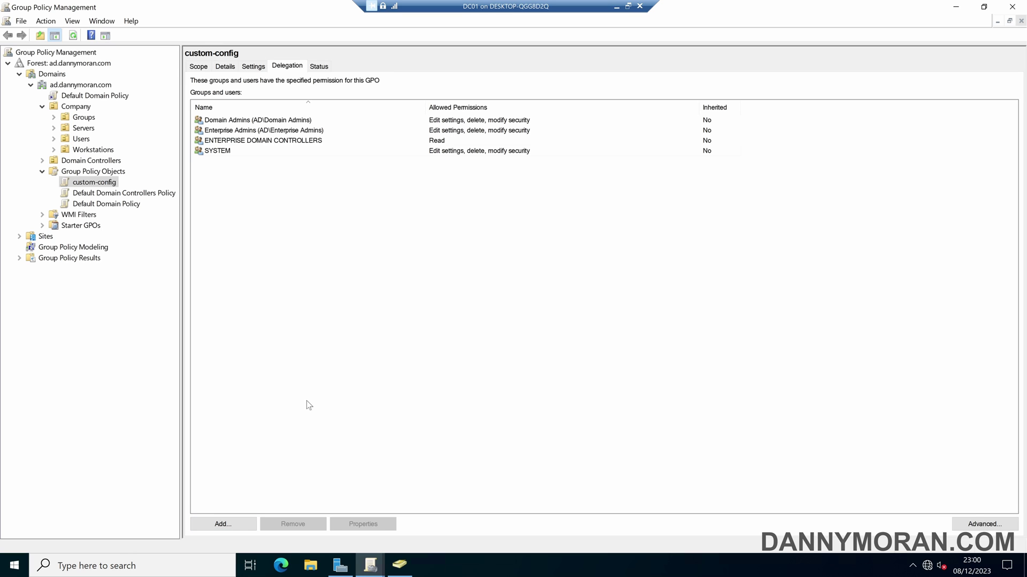
click(230, 524)
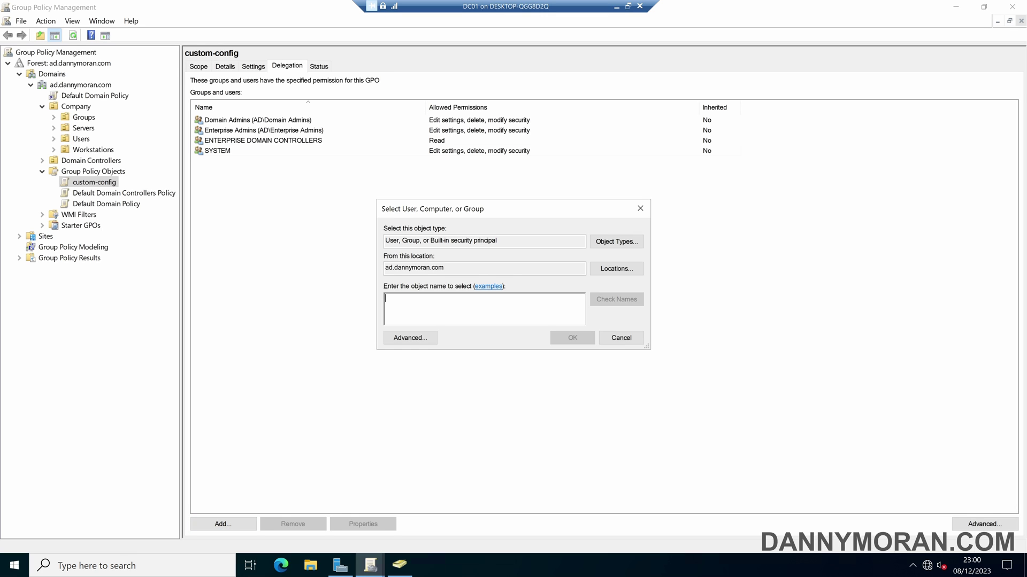
text(authe)
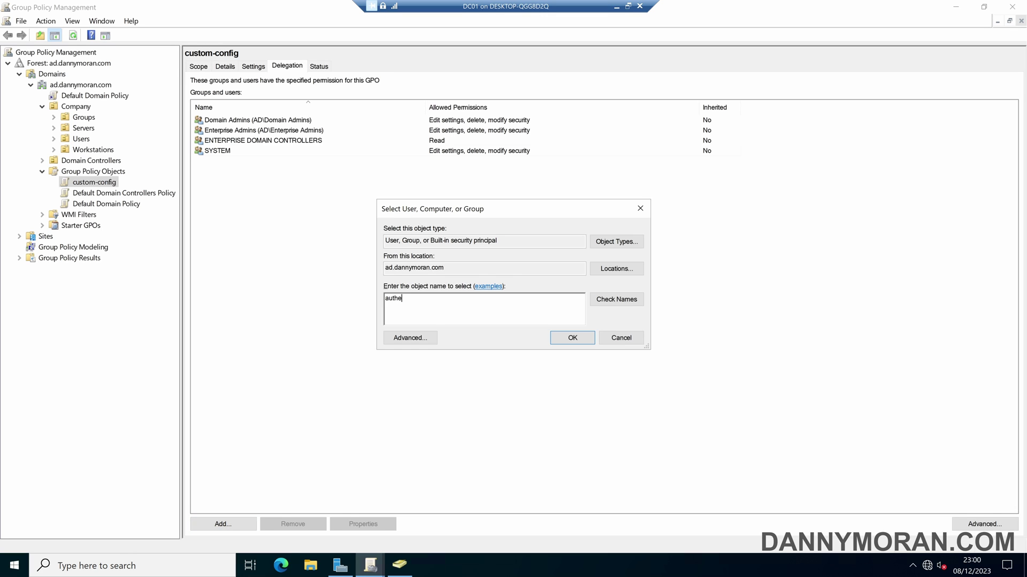
text(nticated users)
click(618, 303)
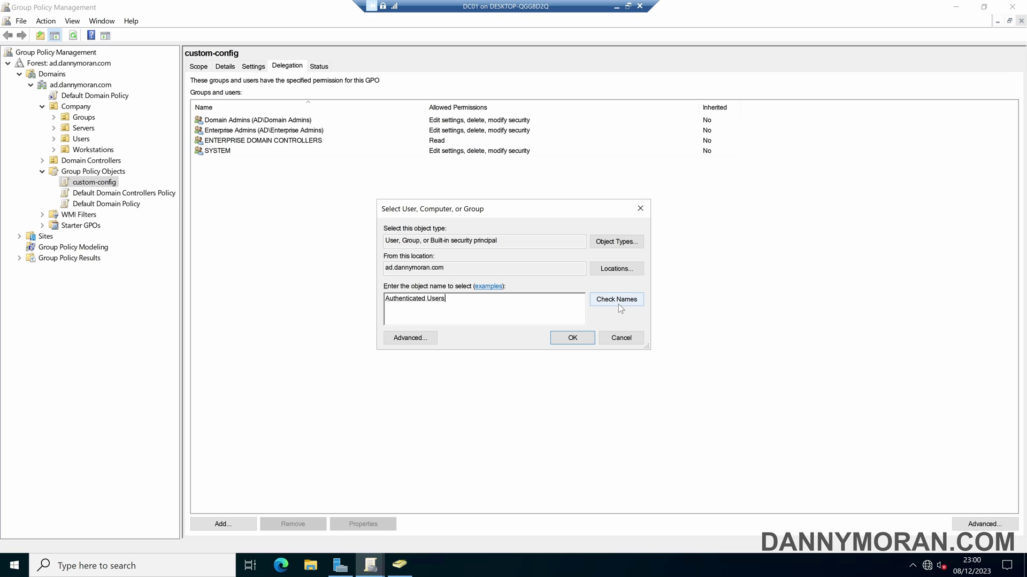
click(577, 339)
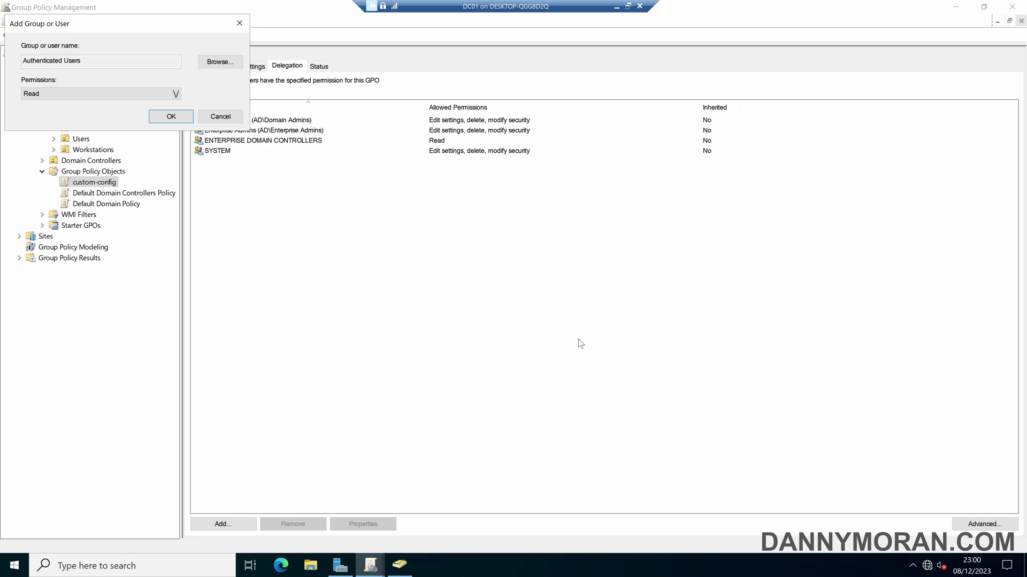
click(44, 93)
click(44, 93)
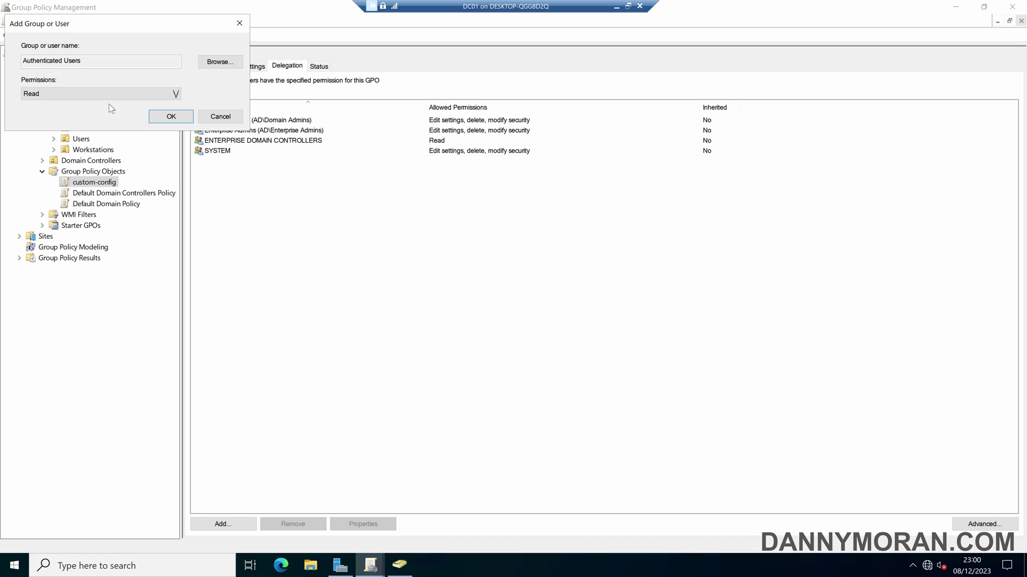
click(166, 117)
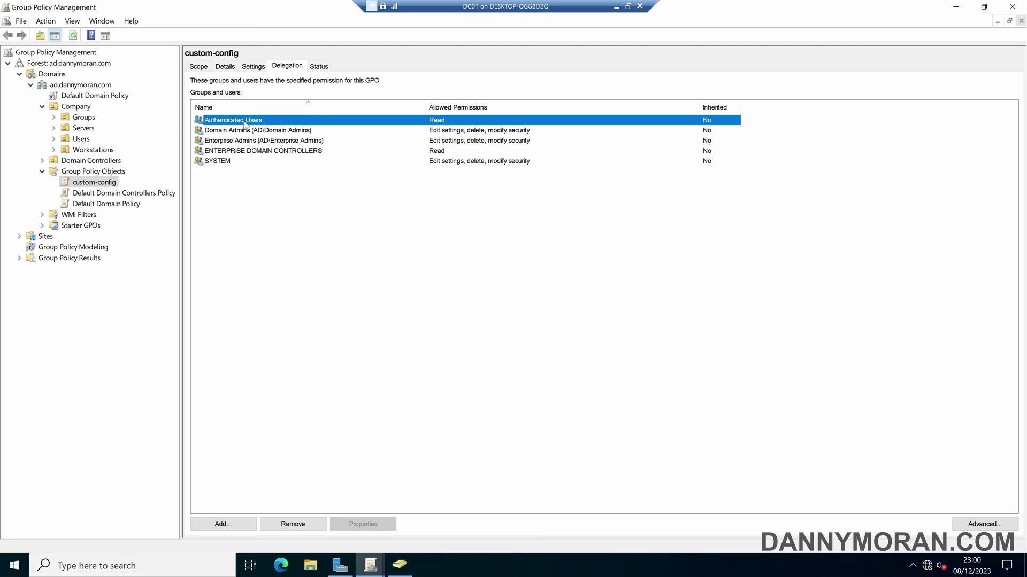
Check Authenticated Users' detailed permissions in Advanced security settings, then cancel.
click(1002, 528)
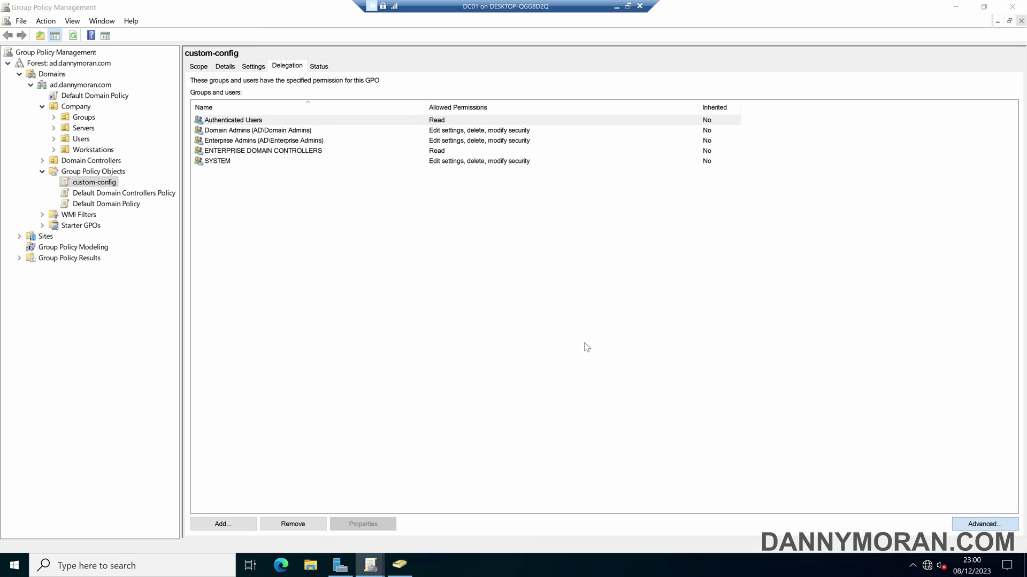
click(251, 150)
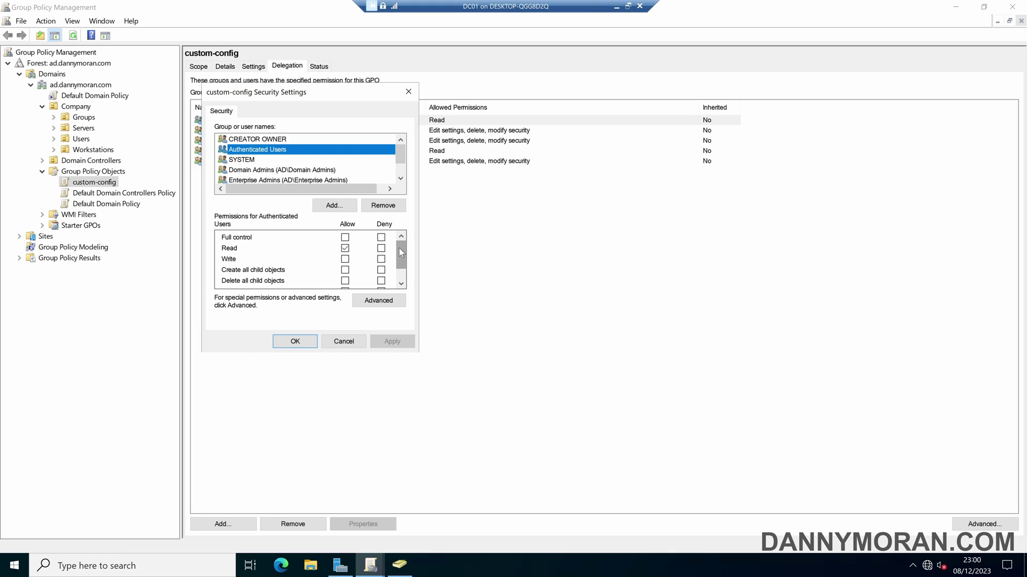
drag(399, 248, 400, 259)
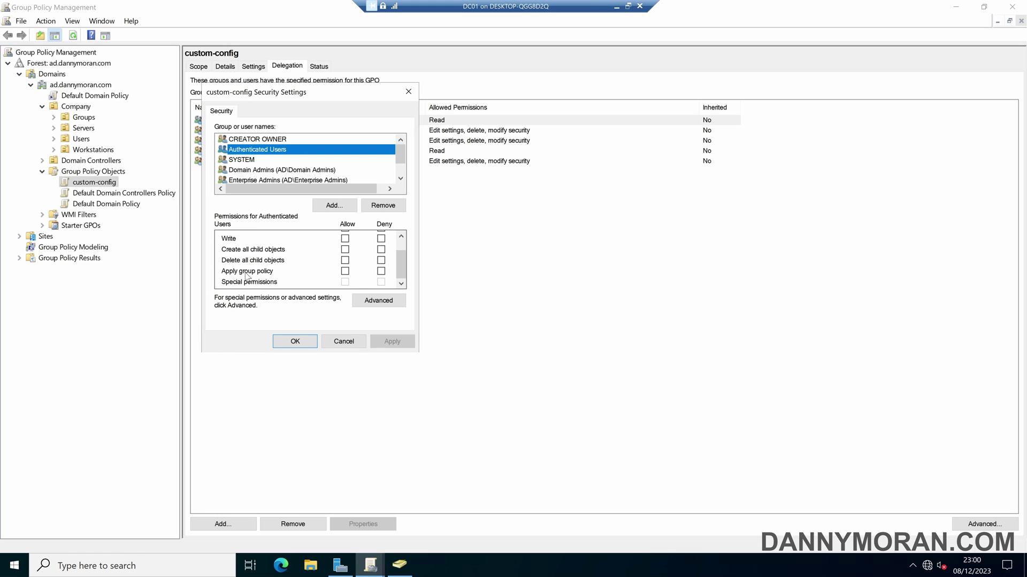
click(345, 342)
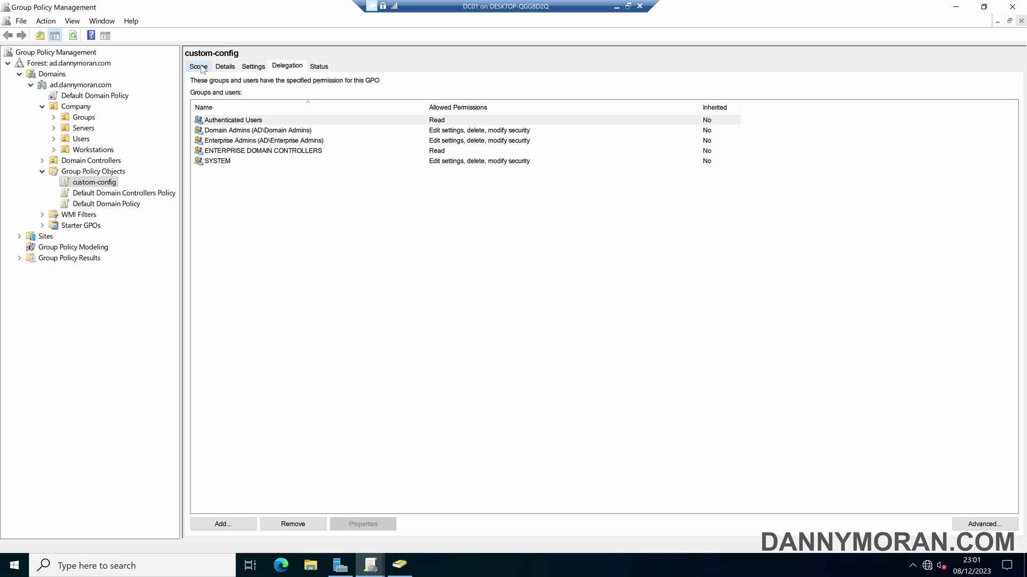
Add gpo-apply-custom-config to the security filter and link custom-config to the Company OU.
click(199, 66)
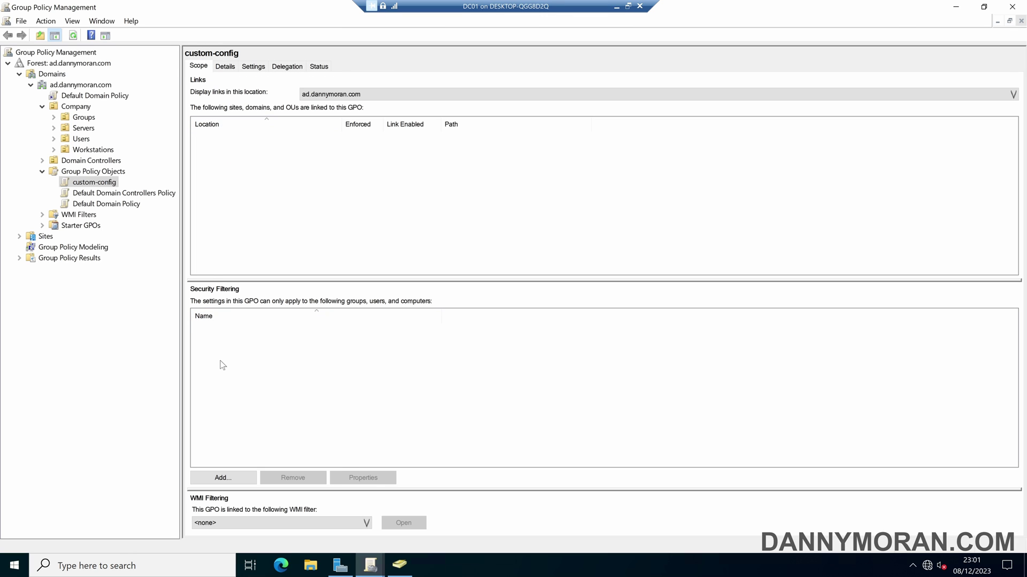
click(229, 479)
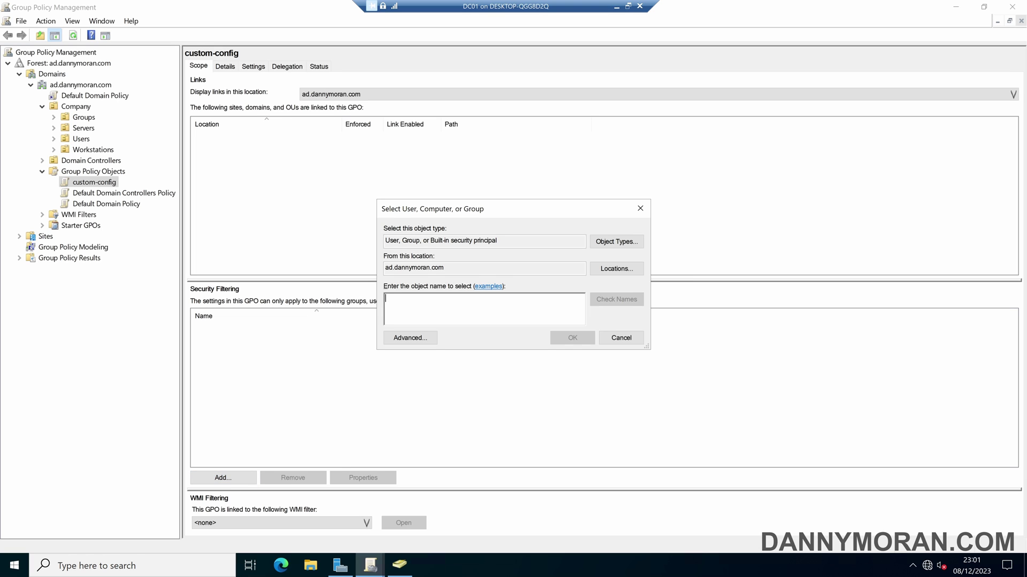
text(gpo-app)
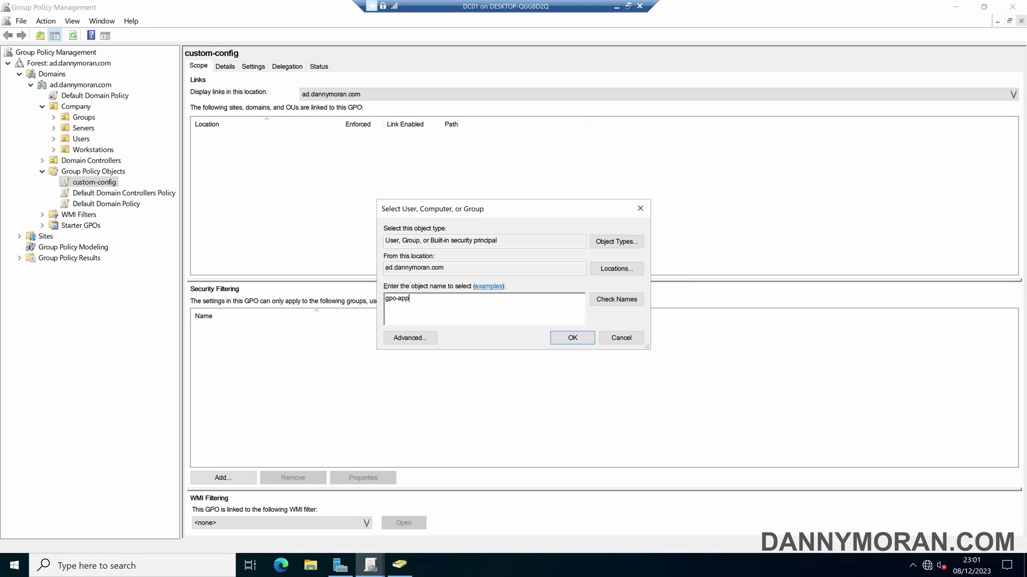
text(ly-custom-config)
click(573, 338)
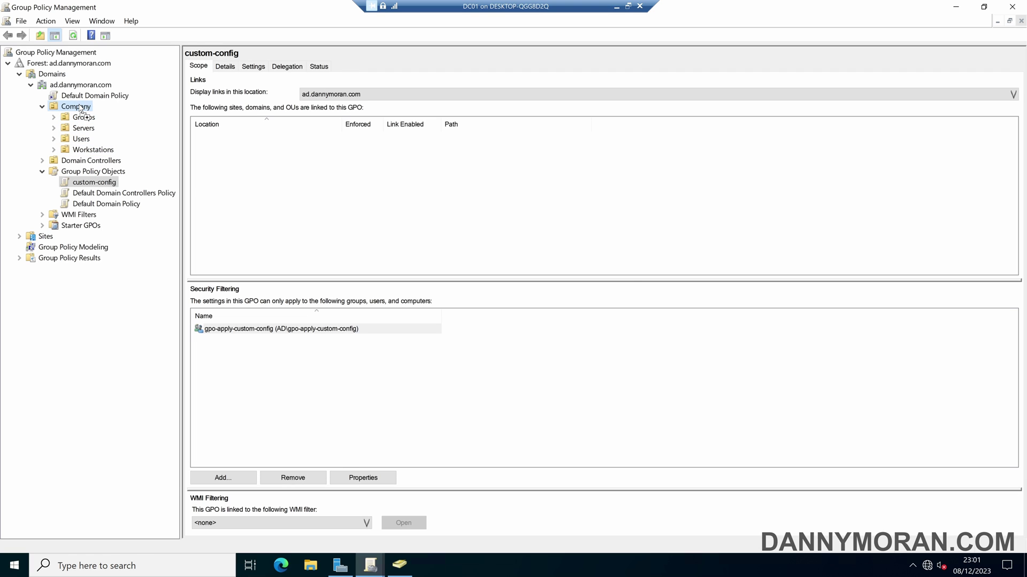
drag(80, 110, 81, 110)
click(555, 312)
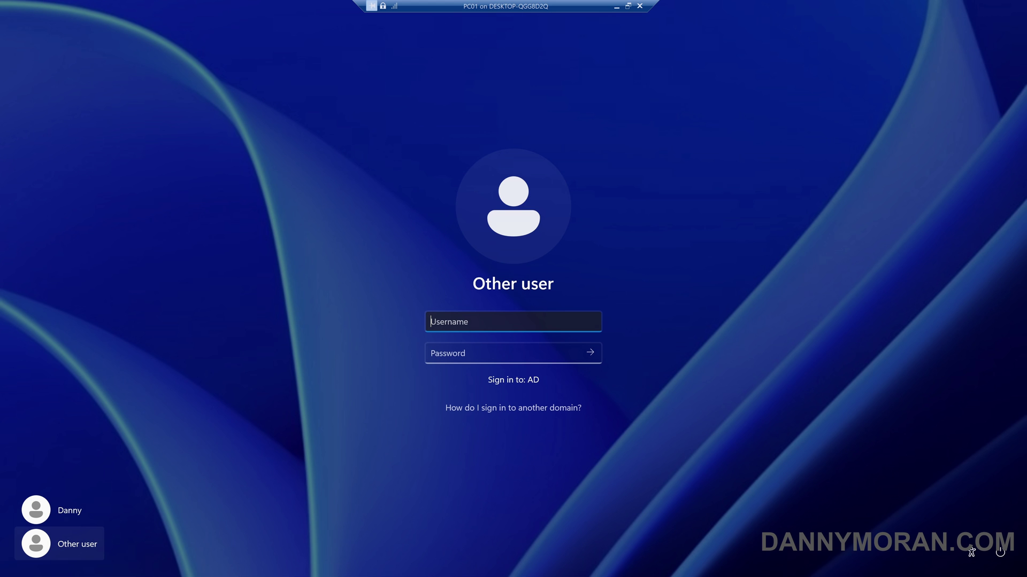
Sign in to PC01 with the domain user's account name and password.
text(AD\danny)
key(Tab)
text(P@ssw0rd)
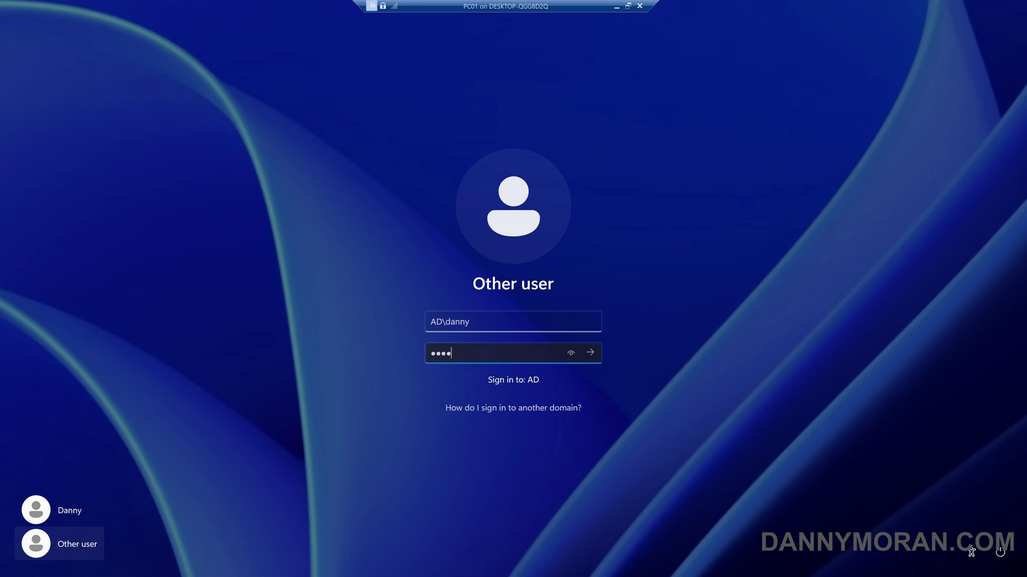
text(12)
key(Return)
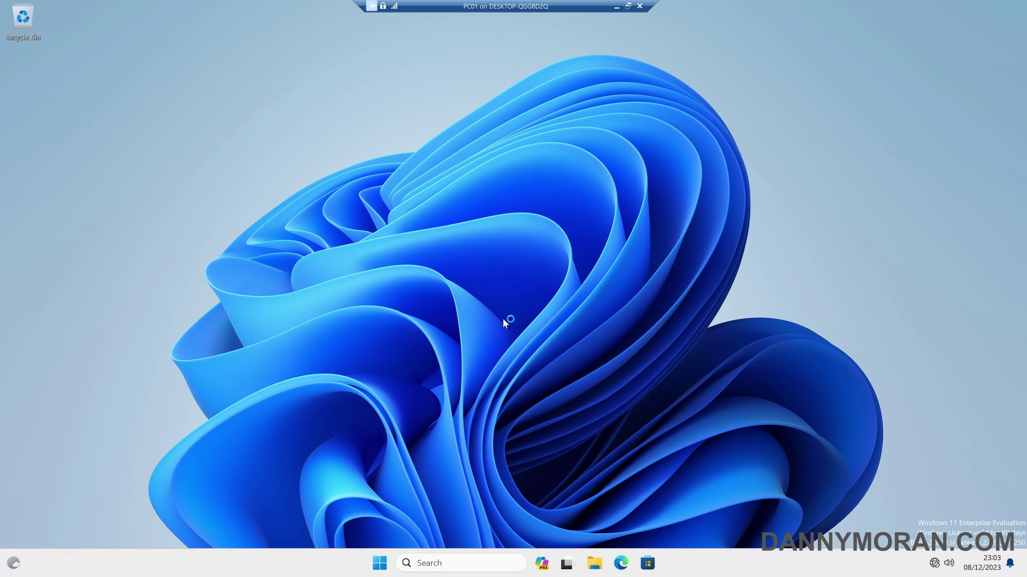
Open and close Control Panel, then bring up the Start search.
key(super)
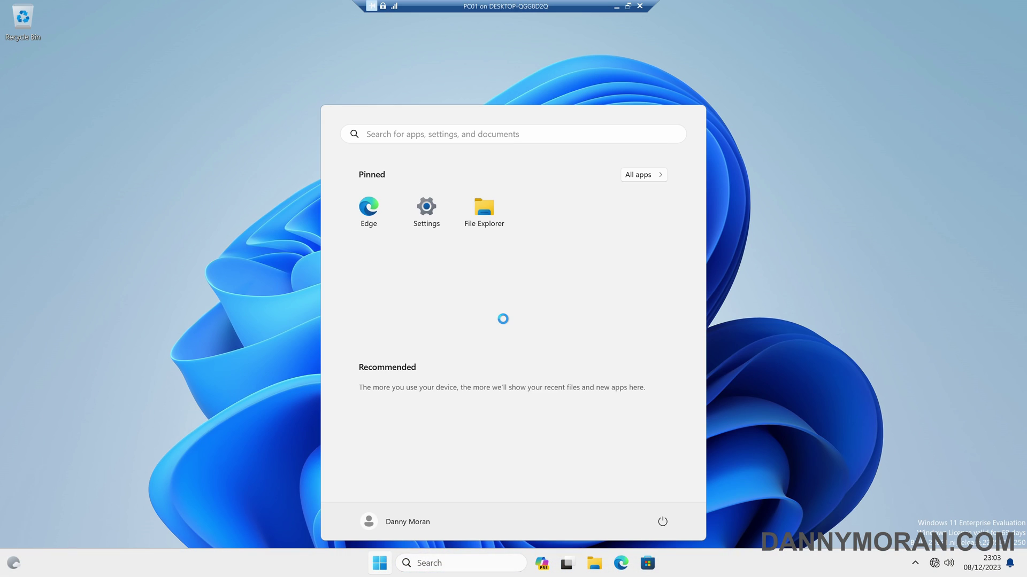
text(control)
key(Return)
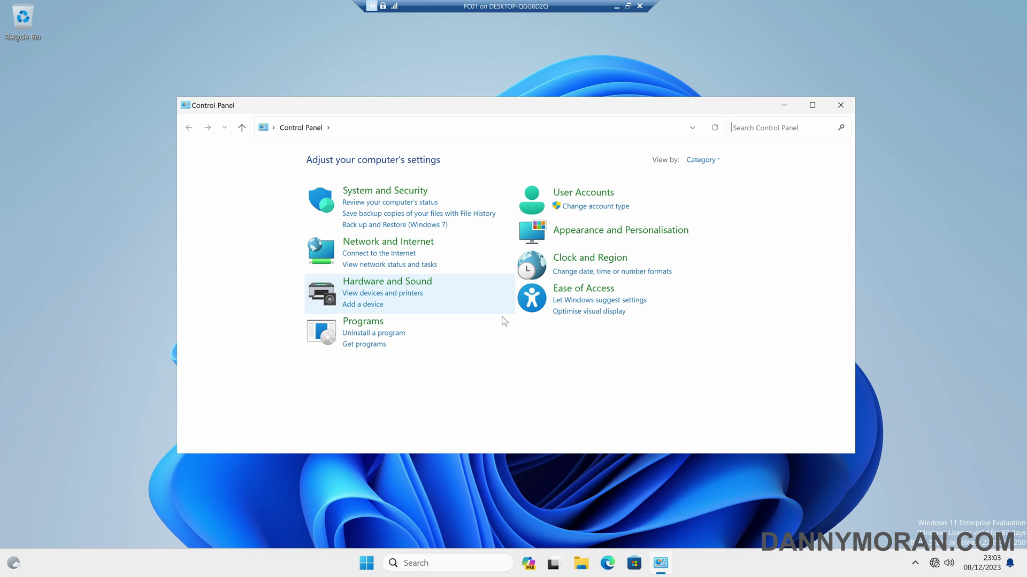
click(838, 107)
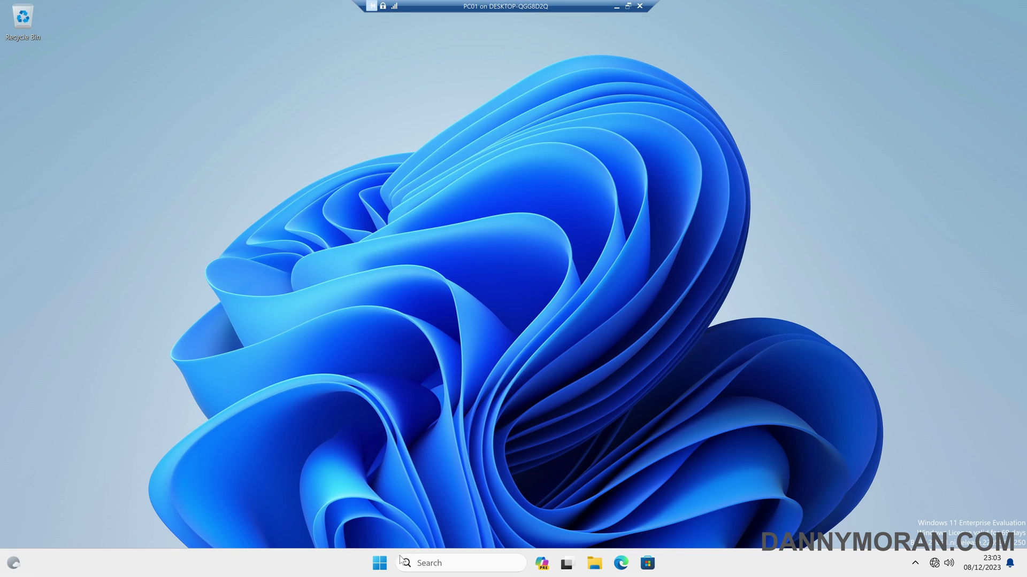
right_click(380, 563)
mouse_move(383, 514)
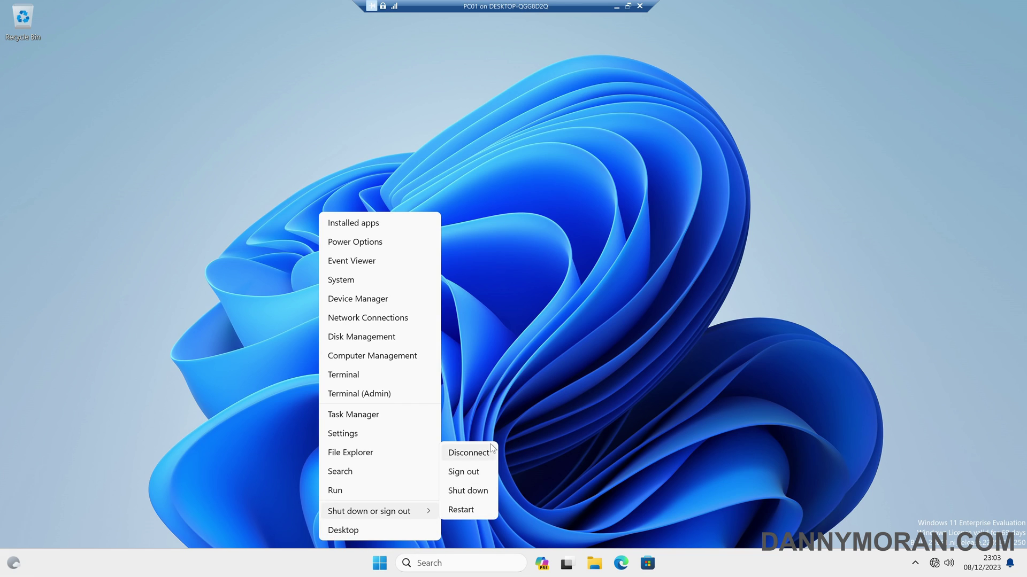
key(super)
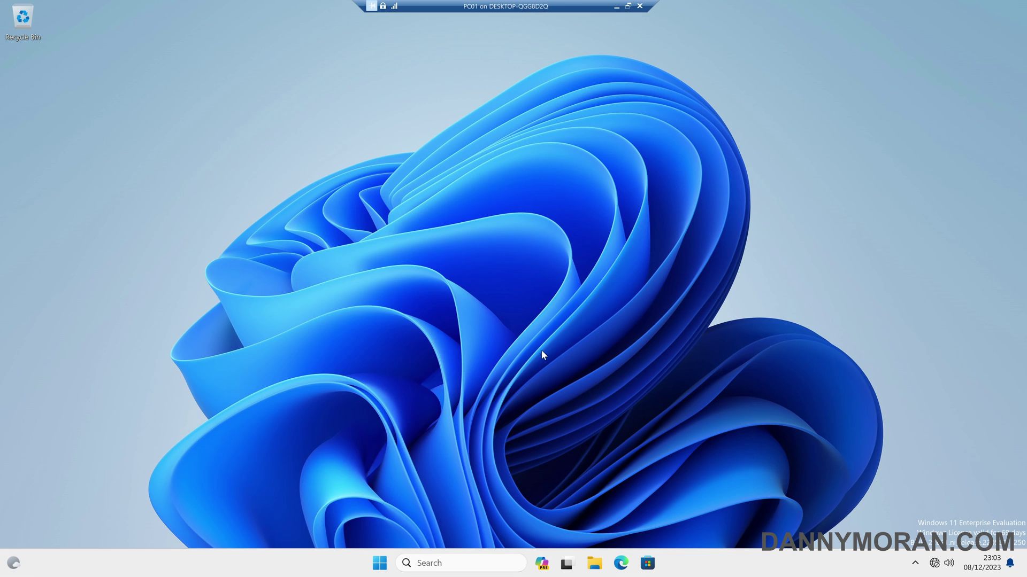
Run gpresult -r in Command Prompt and highlight custom-config's Denied (Security) entry.
text(cmd)
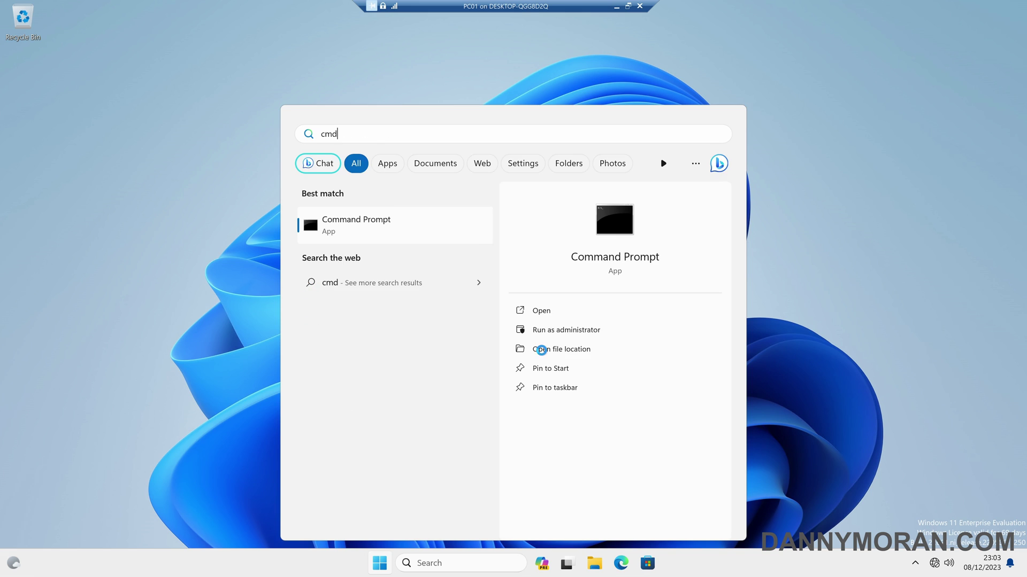
key(Return)
text(gpresult -r)
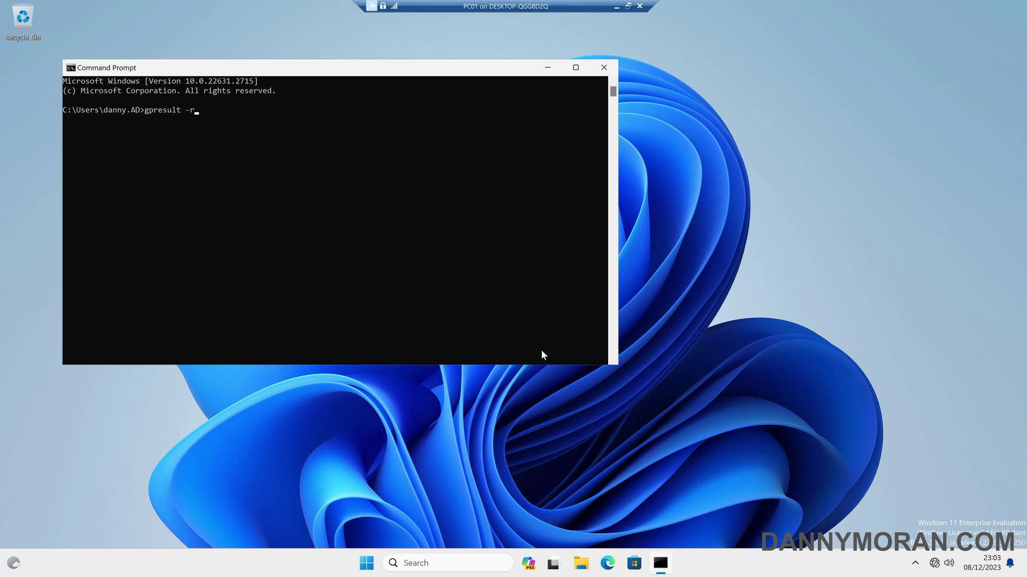
key(Return)
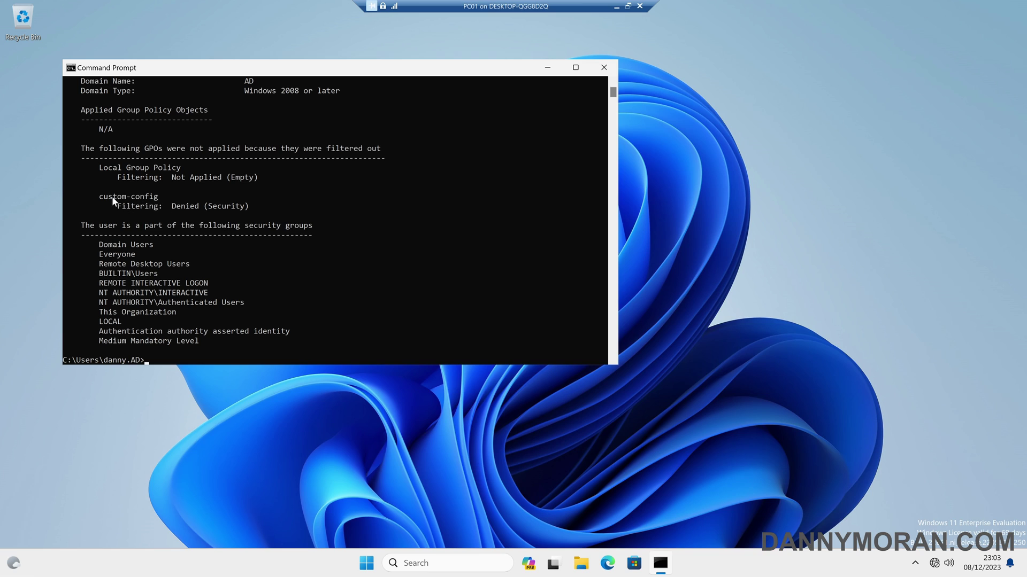
drag(101, 197, 159, 197)
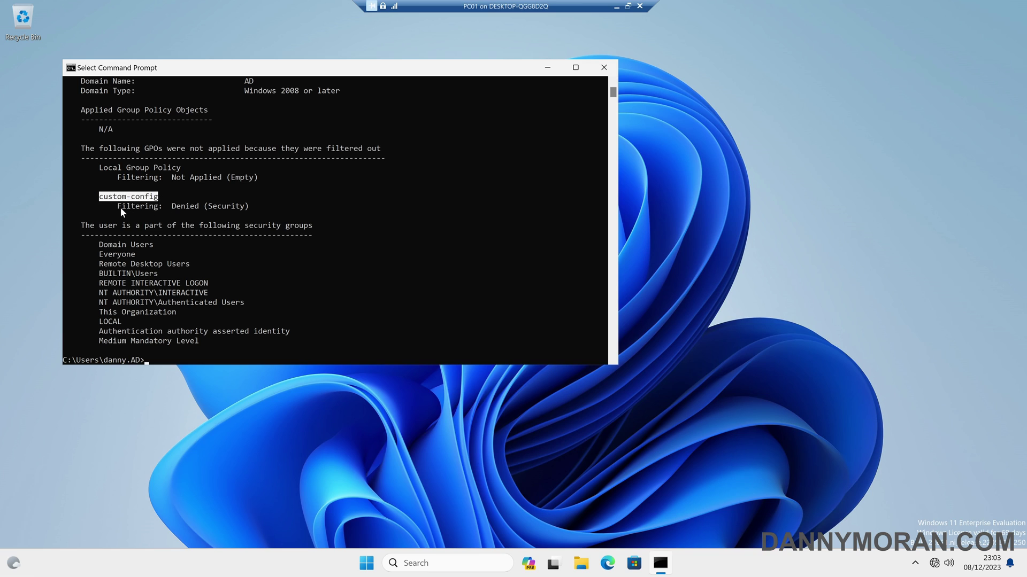
drag(116, 207, 215, 206)
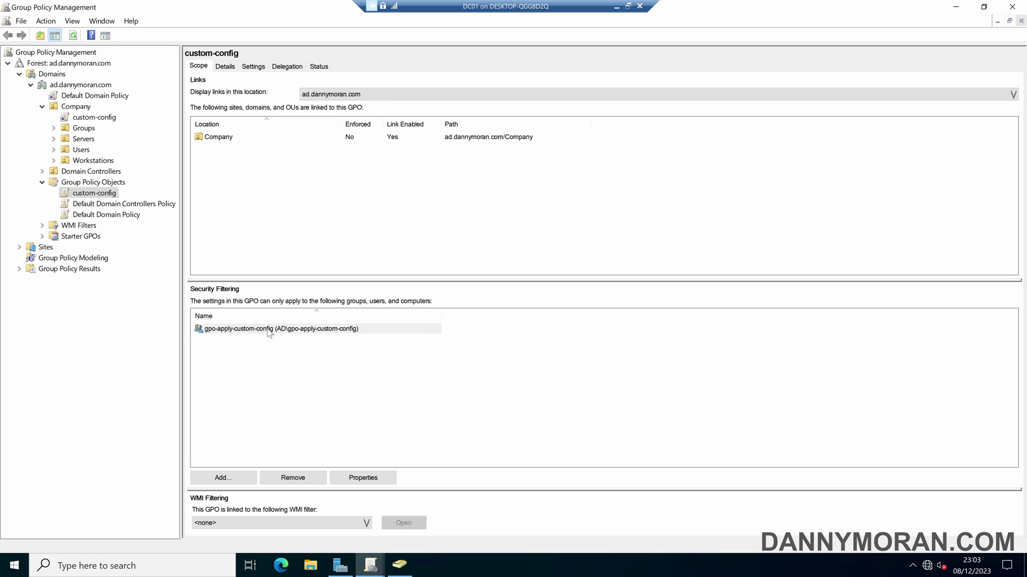
Open gpo-apply-custom-config's properties and add the domain user as a member.
double_click(266, 330)
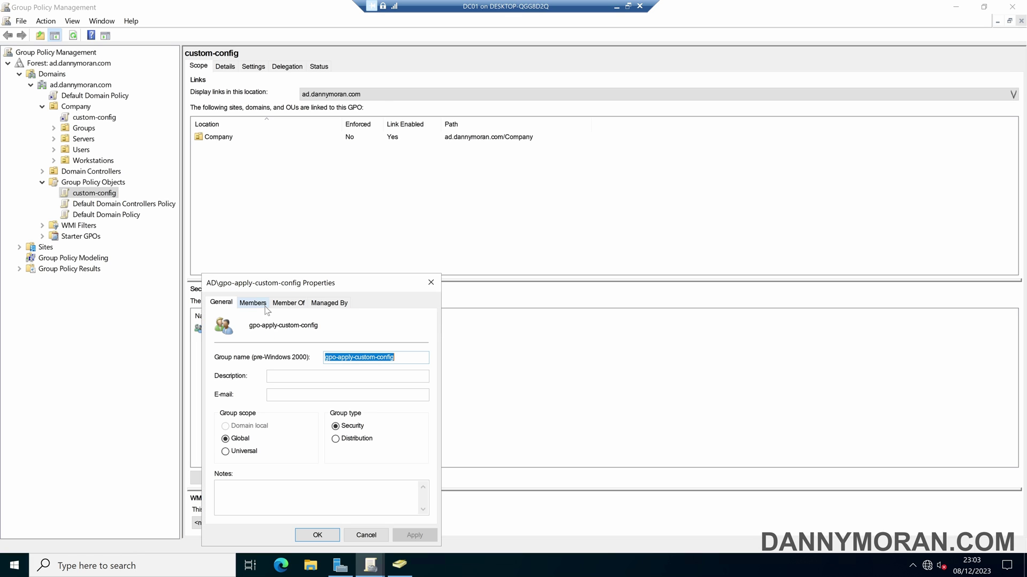
click(264, 304)
drag(293, 278, 323, 222)
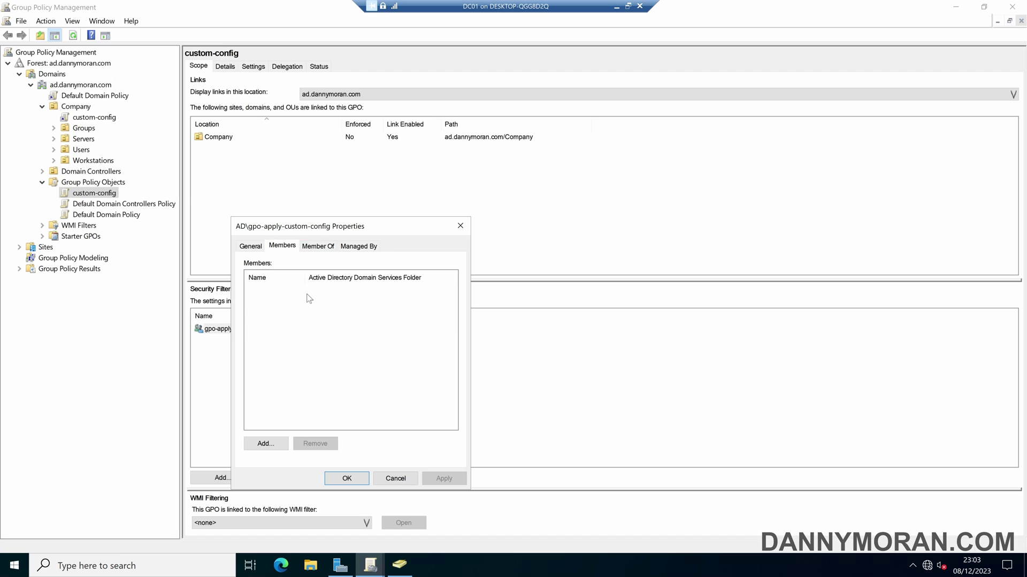
click(266, 443)
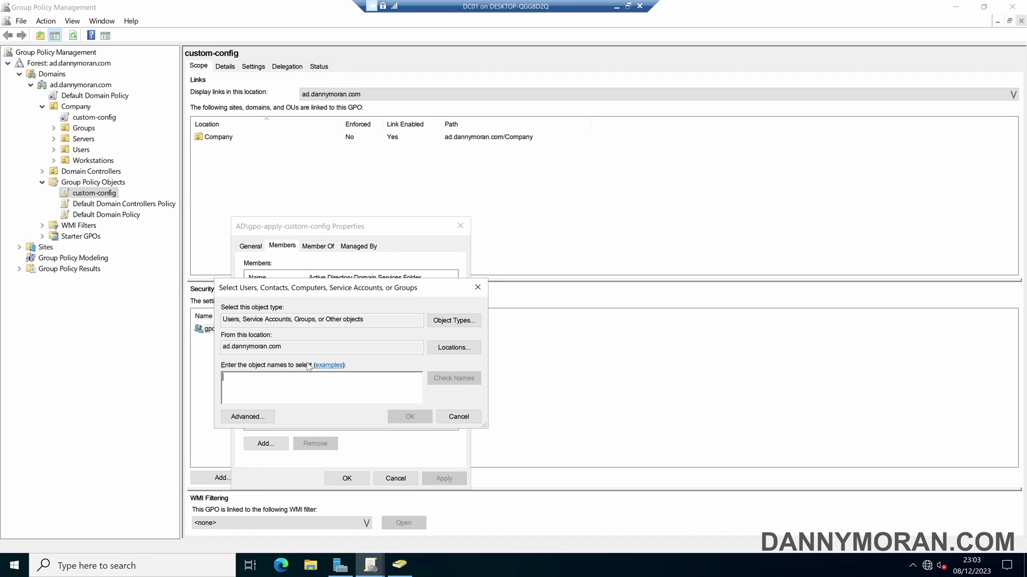
text(danny)
key(Return)
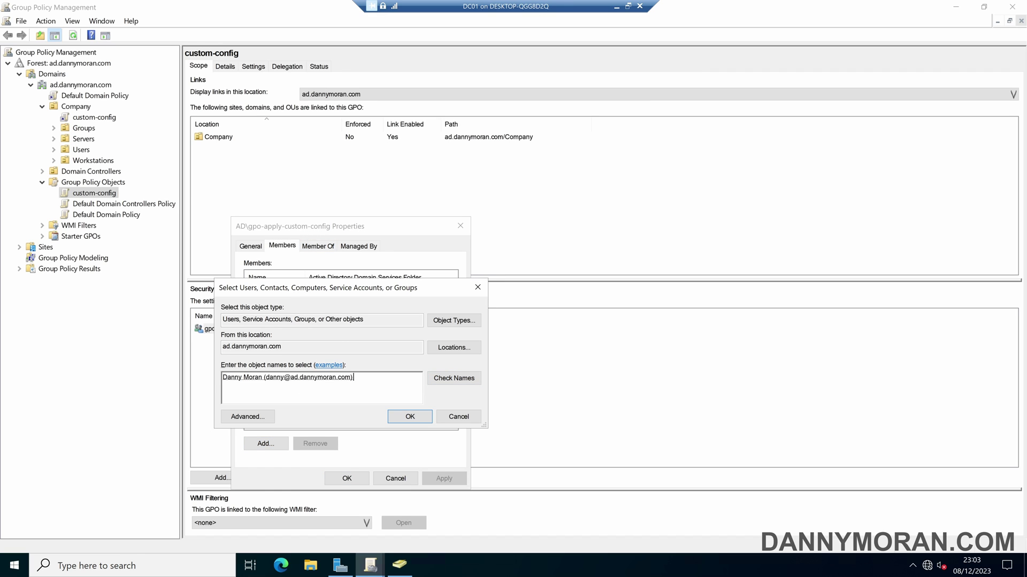
click(408, 416)
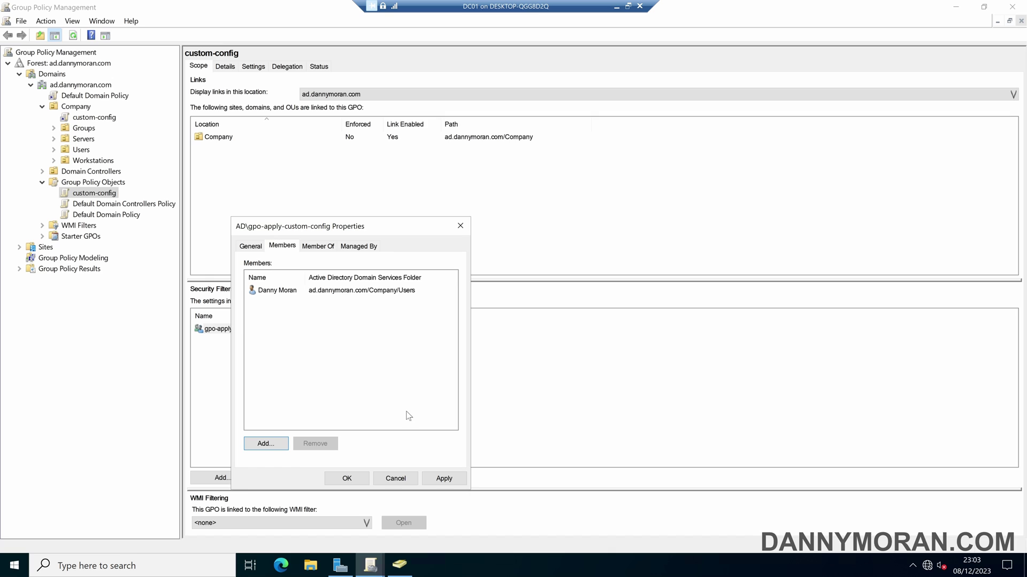
Add computer PC01 as a member using the Computers object type, then apply and close.
click(266, 443)
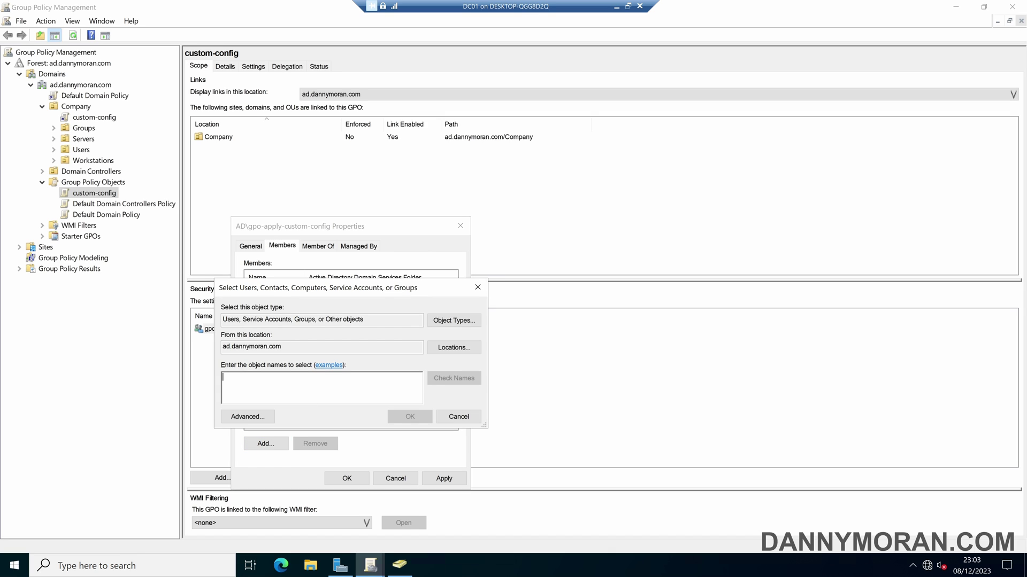
click(451, 324)
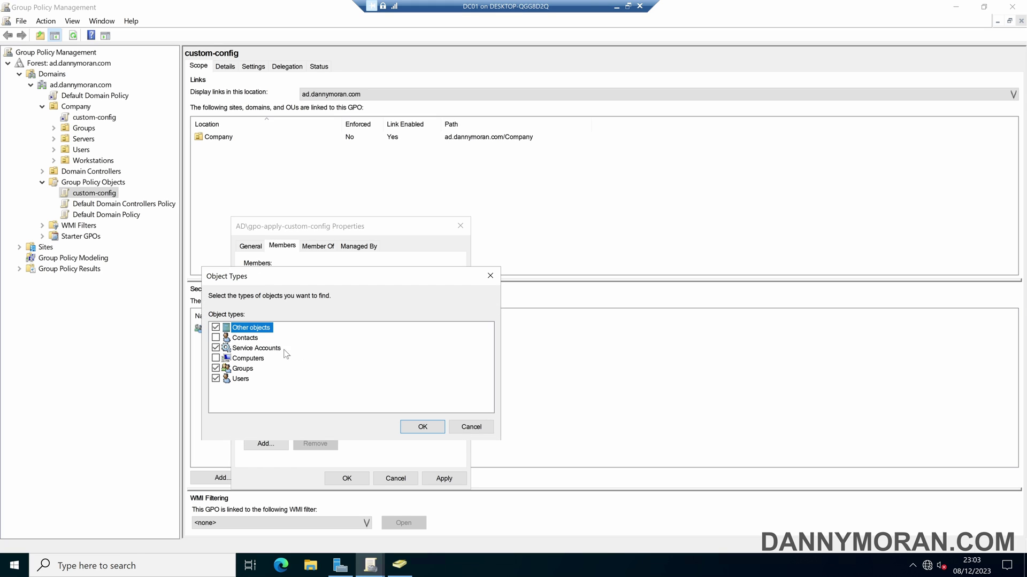
click(412, 425)
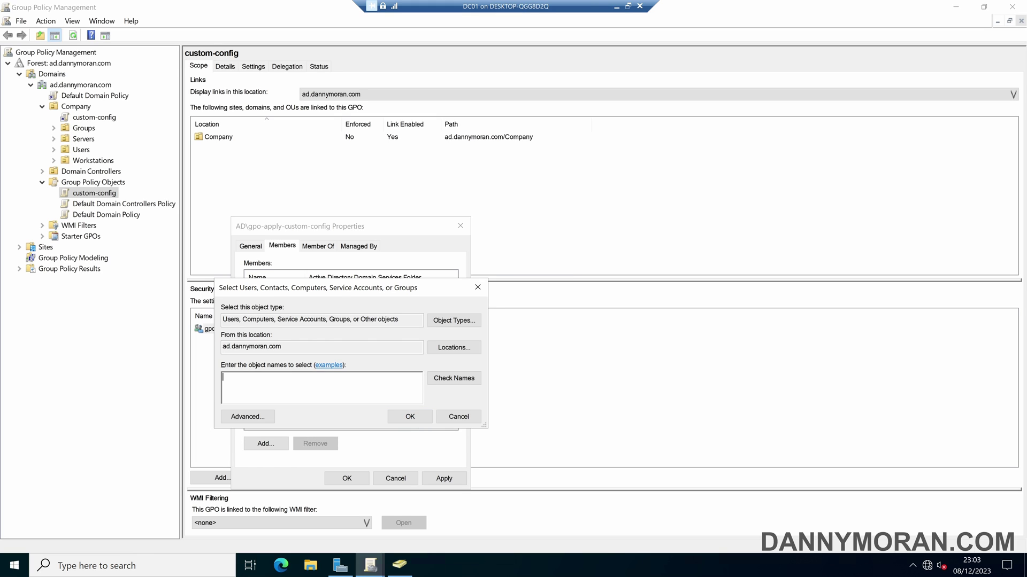
text(PC01)
click(410, 417)
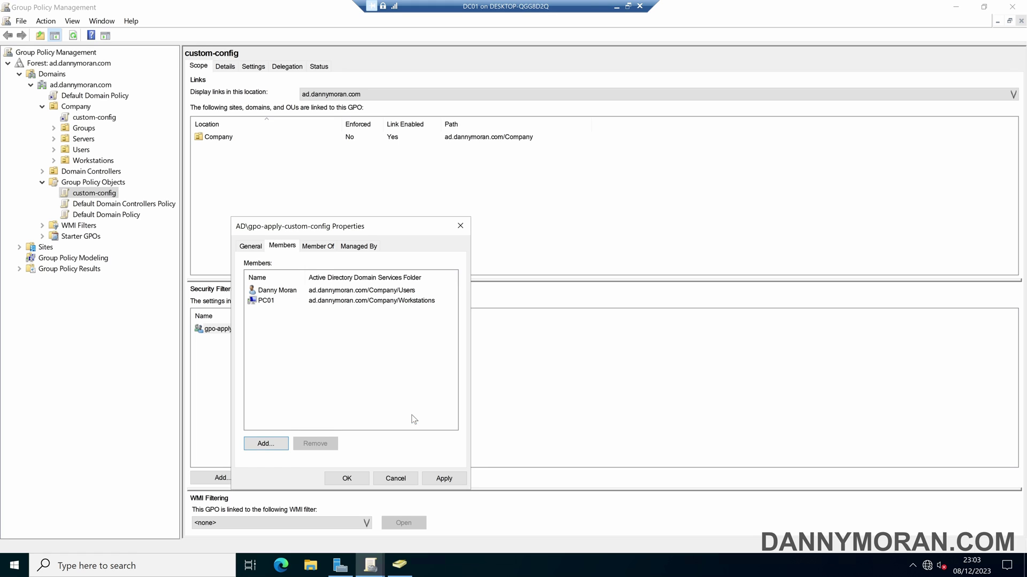
click(451, 475)
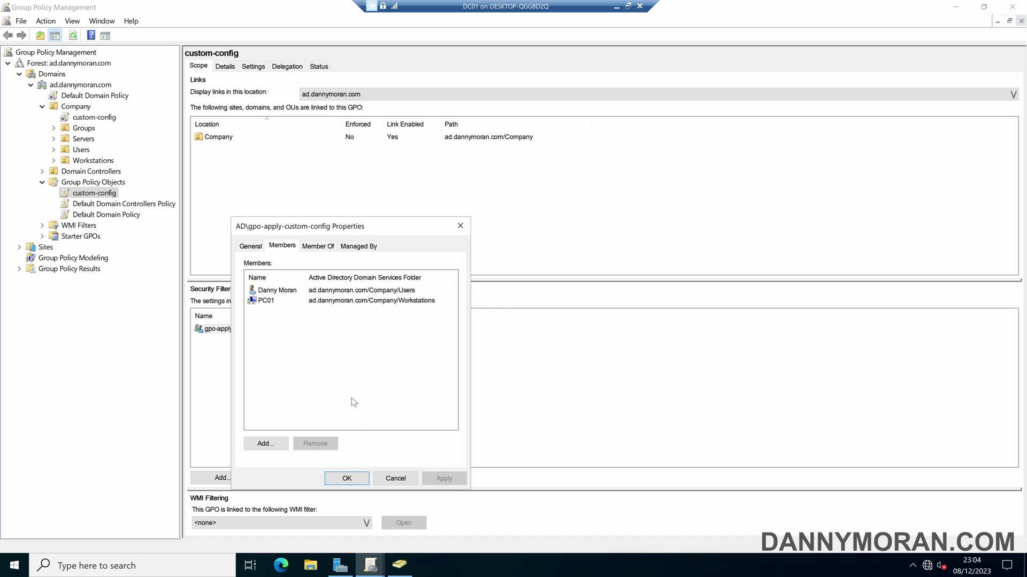
click(354, 477)
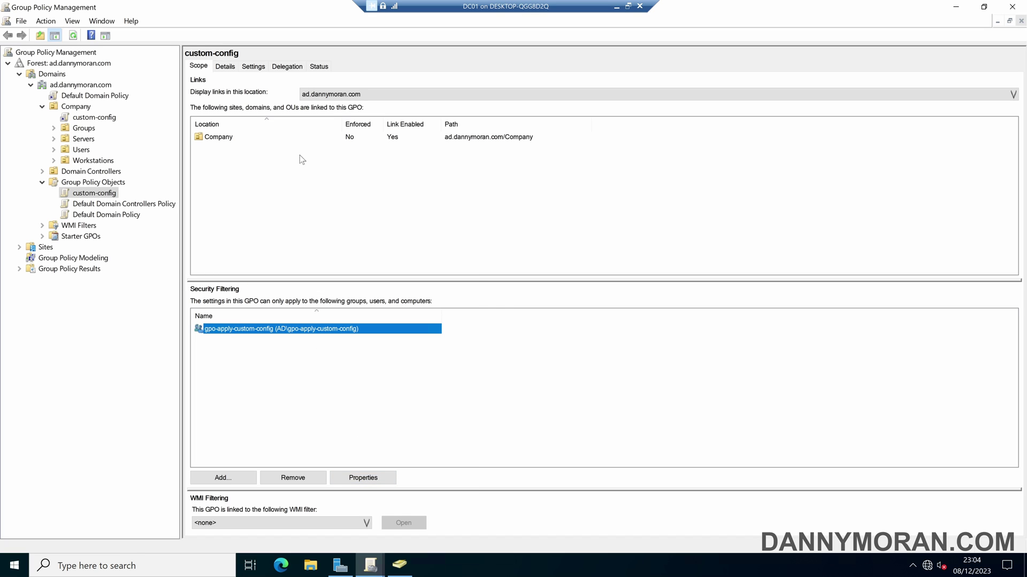
Review custom-config's settings report and gpo-apply-custom-config's member list from the Scope tab.
click(261, 67)
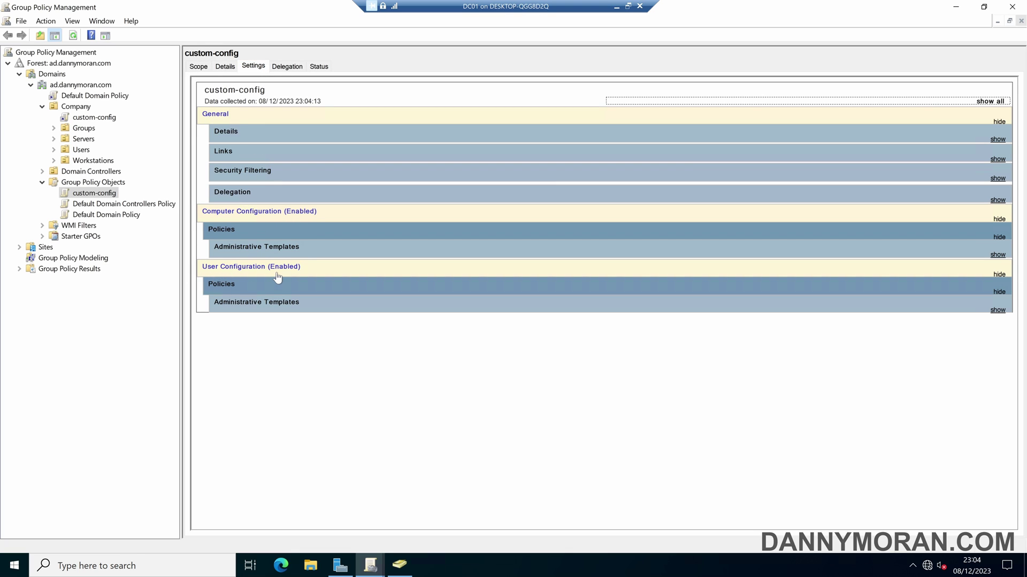
click(199, 66)
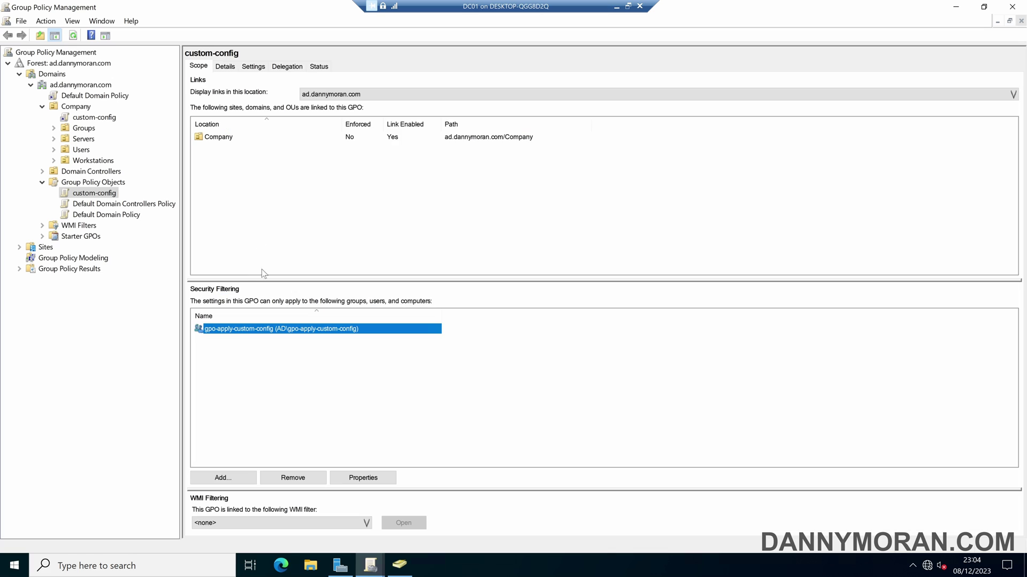
double_click(233, 331)
click(253, 302)
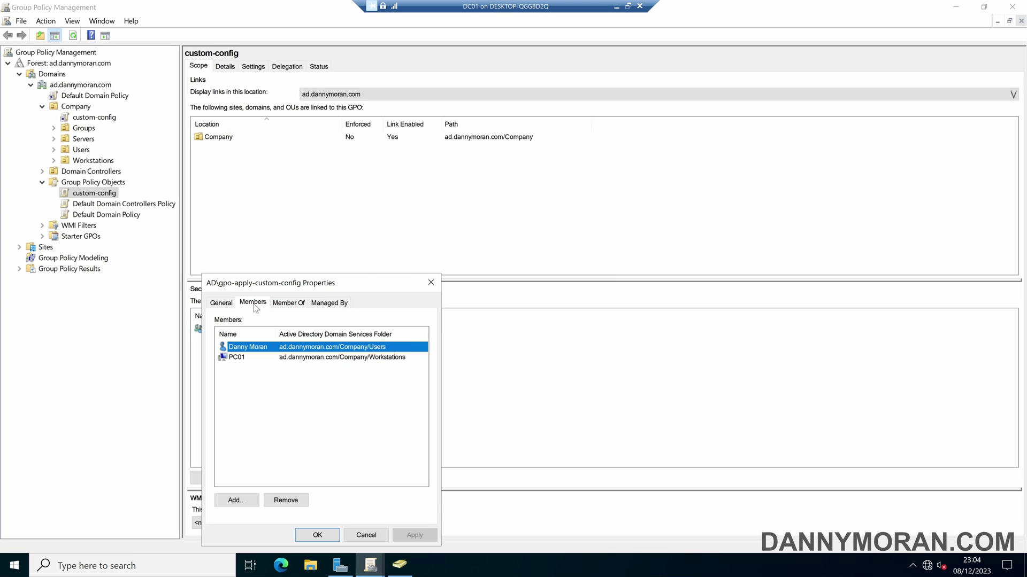
click(433, 283)
click(252, 66)
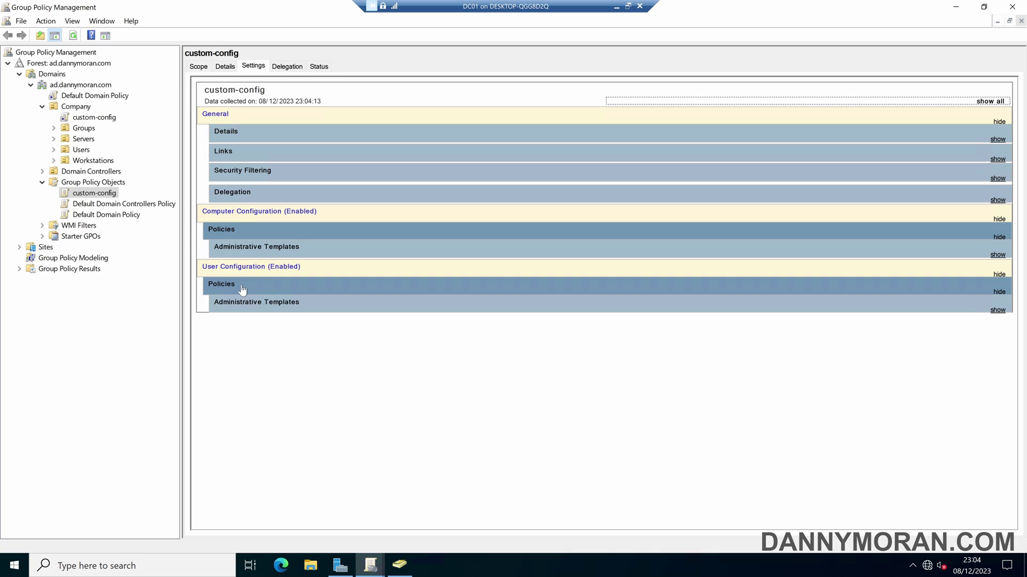
click(198, 66)
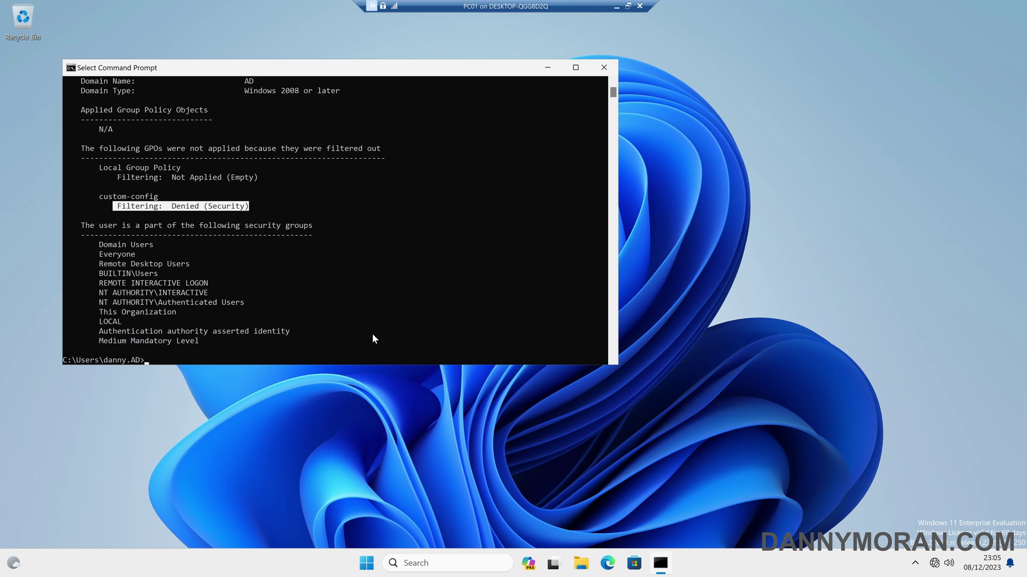
Run gpupdate /force on PC01 and restart it from the Win+X menu.
key(Escape)
text(gpupdate )
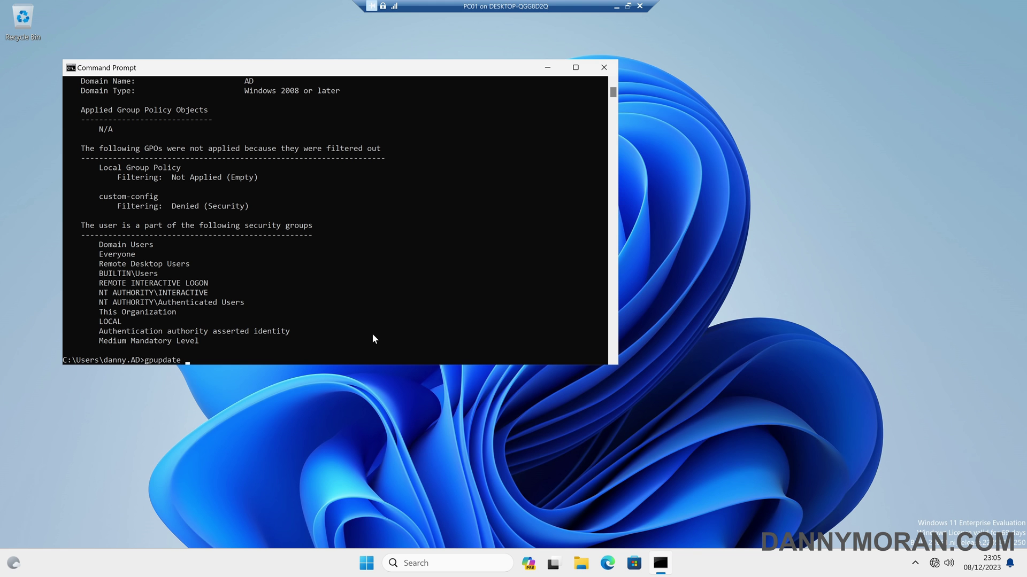
text(/force)
key(Return)
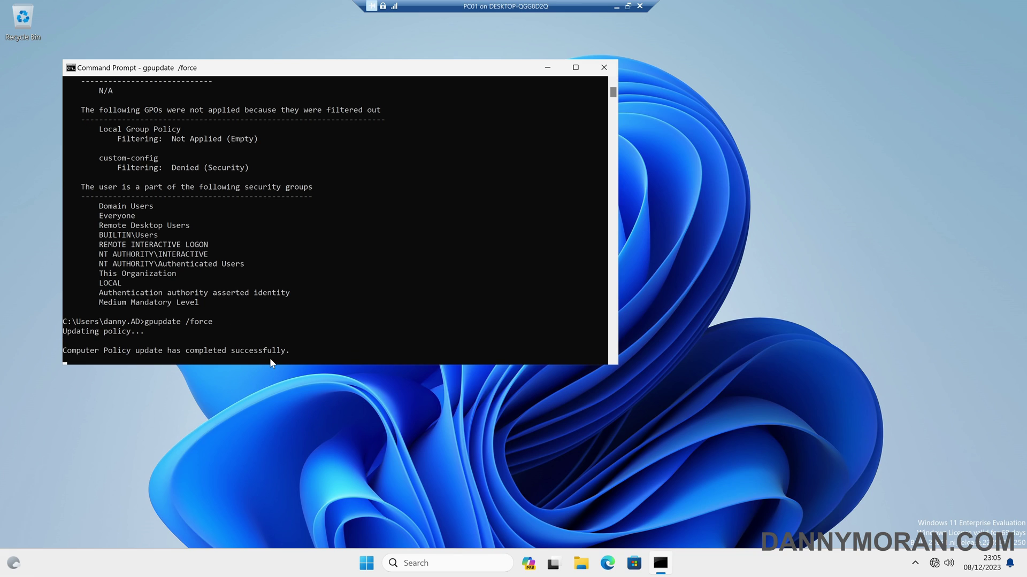
right_click(367, 563)
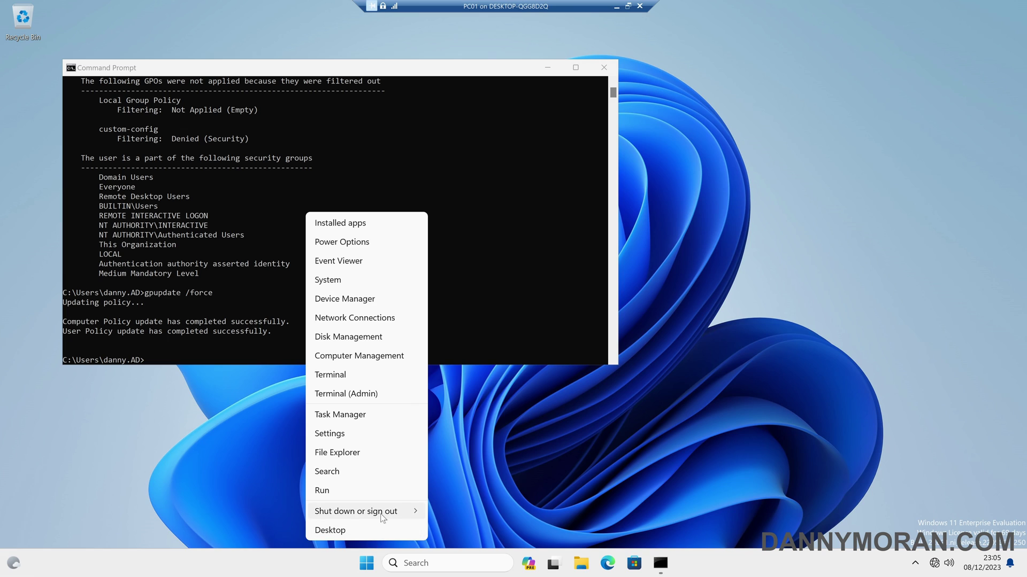
mouse_move(383, 514)
click(456, 512)
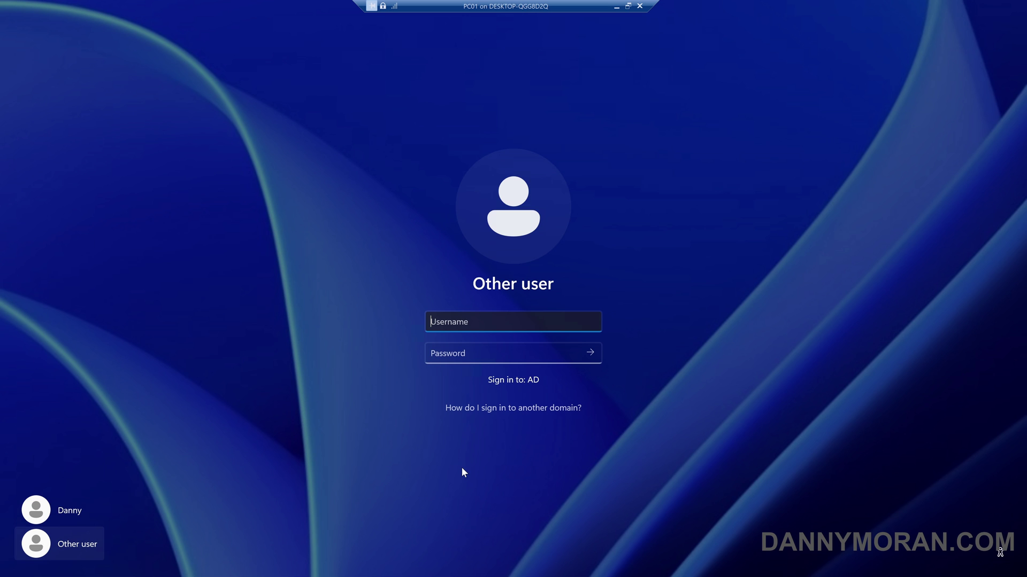
Sign back in as the domain user and confirm Control Panel is blocked by restrictions.
text(AD\danny)
key(Tab)
text(••••••••••)
key(Return)
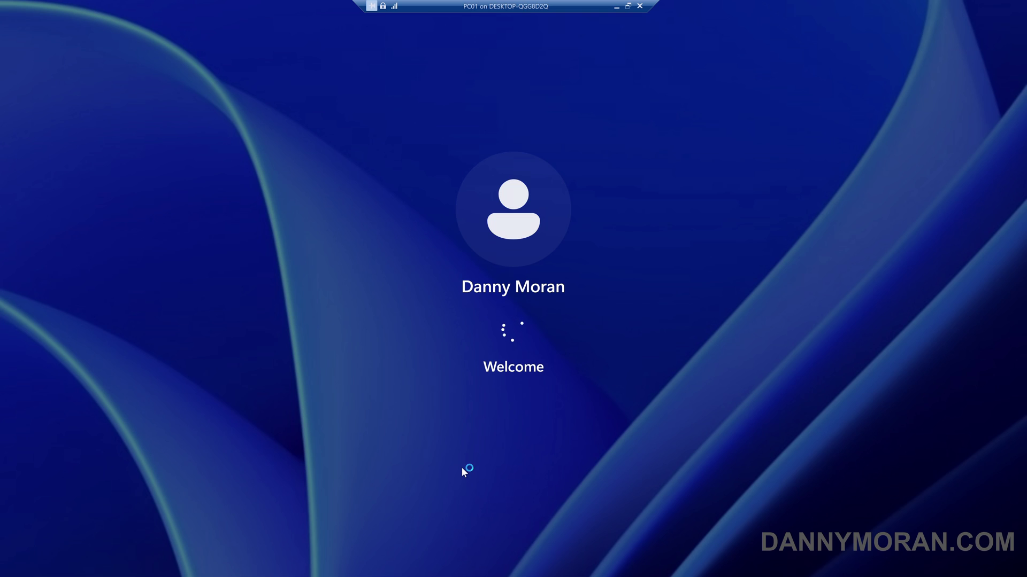
key(super)
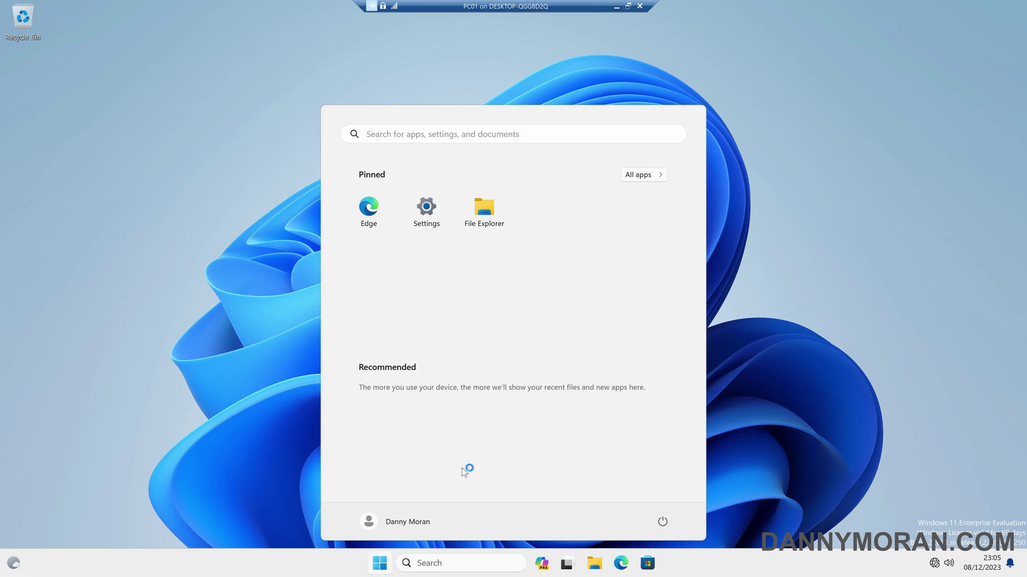
text(control)
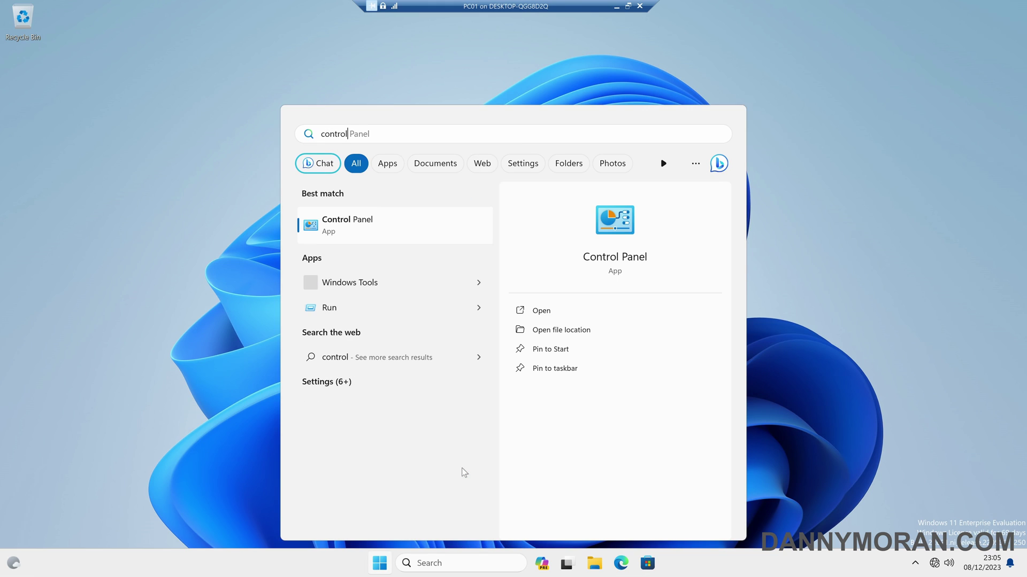
key(Return)
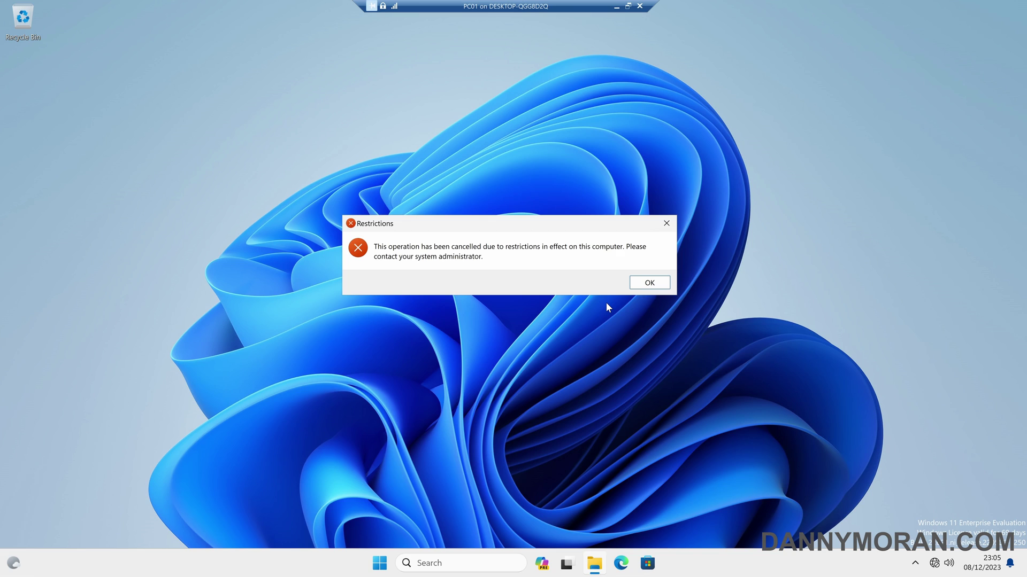
click(649, 287)
Bring up the system shortcuts menu and dismiss it without signing out.
right_click(380, 564)
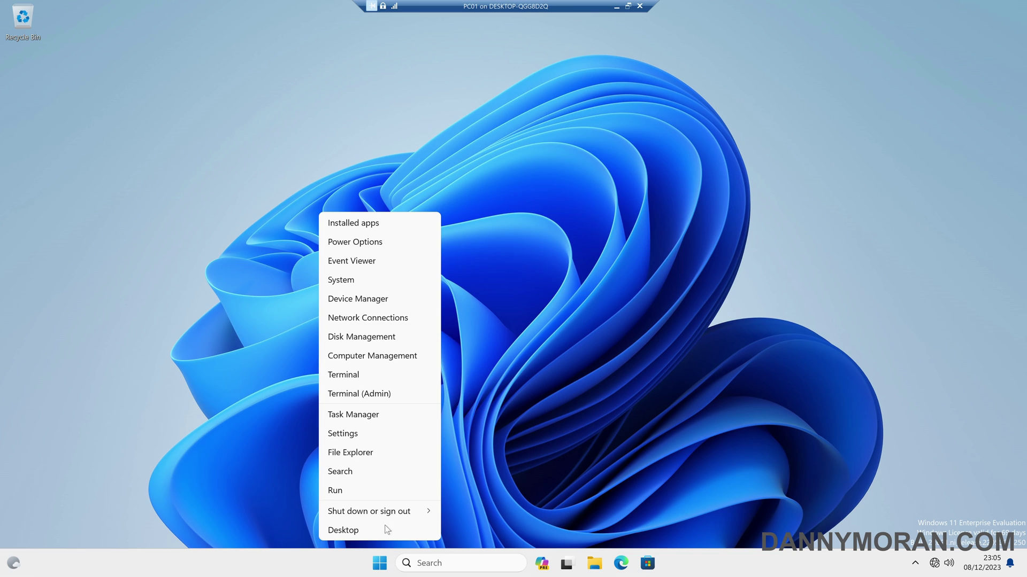
mouse_move(389, 514)
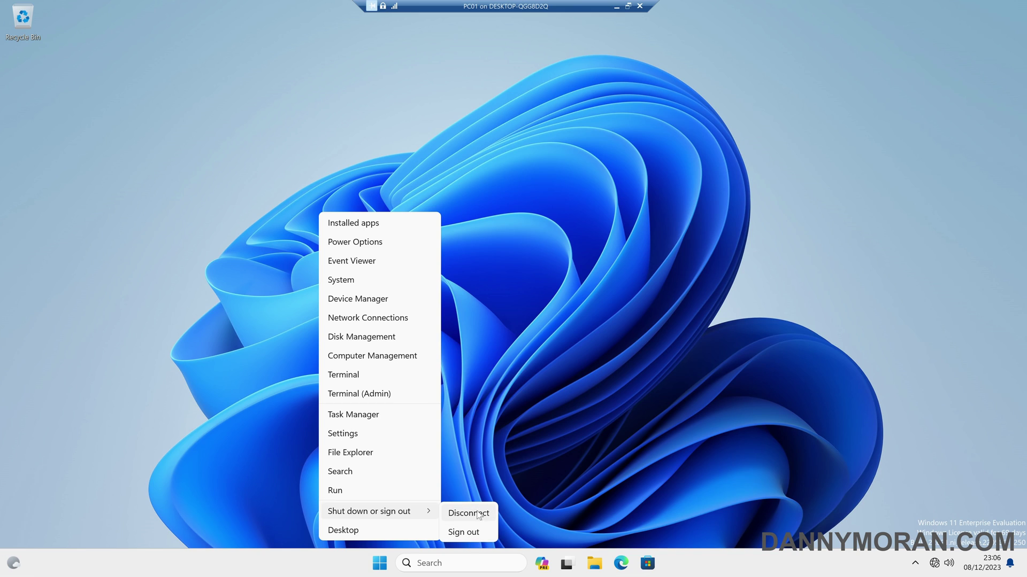
click(469, 513)
Run gpresult -r in Command Prompt and confirm custom-config is listed among the user's applied policies.
key(super)
text(cmd)
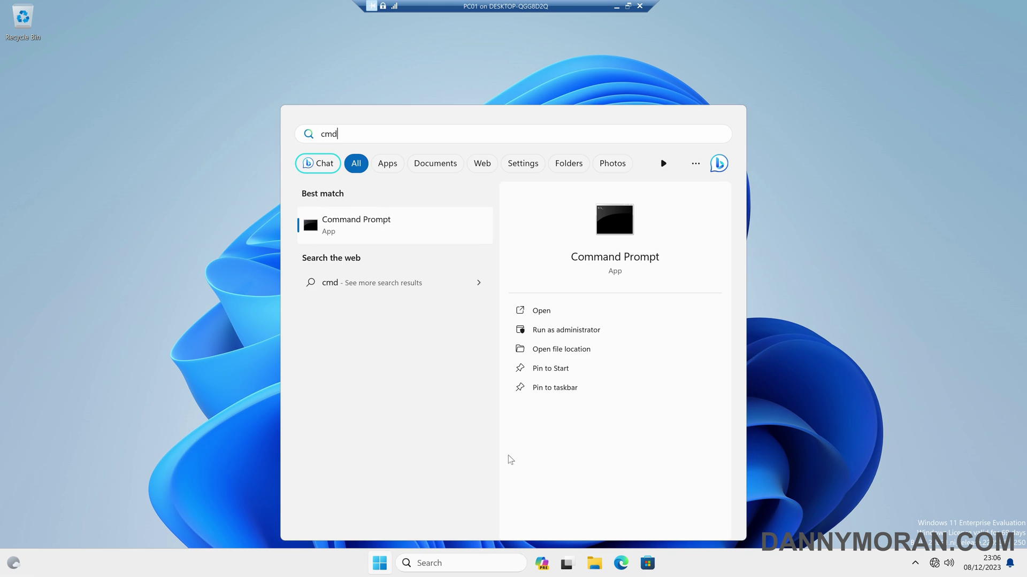
key(Return)
text(gpresult -r)
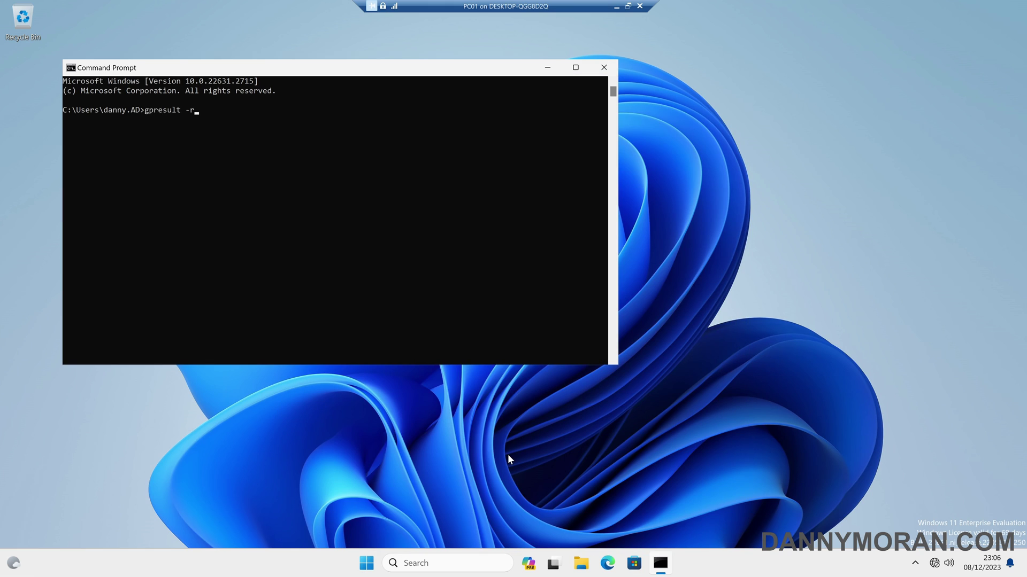
key(Return)
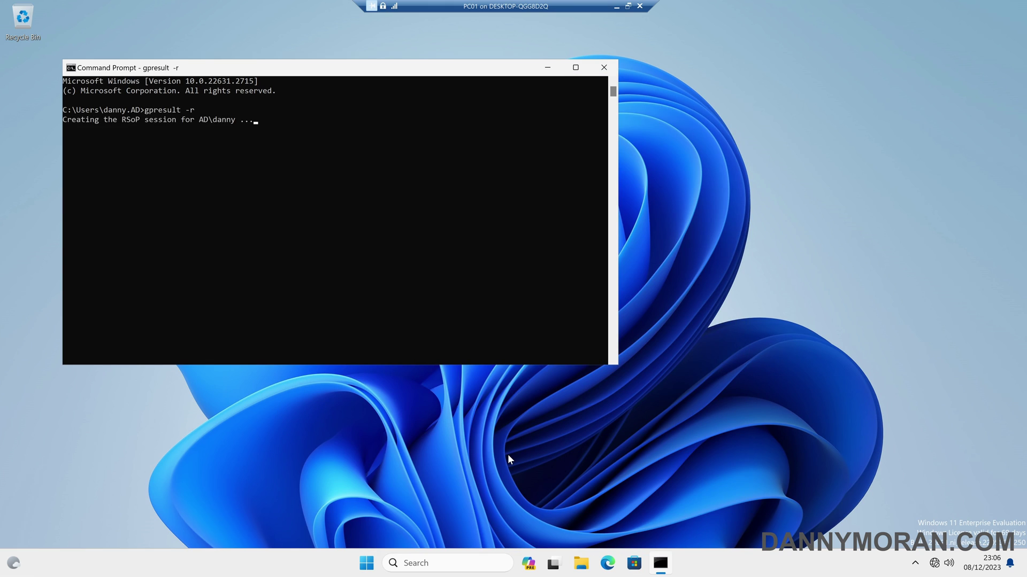
scroll(422, 347, up, 1)
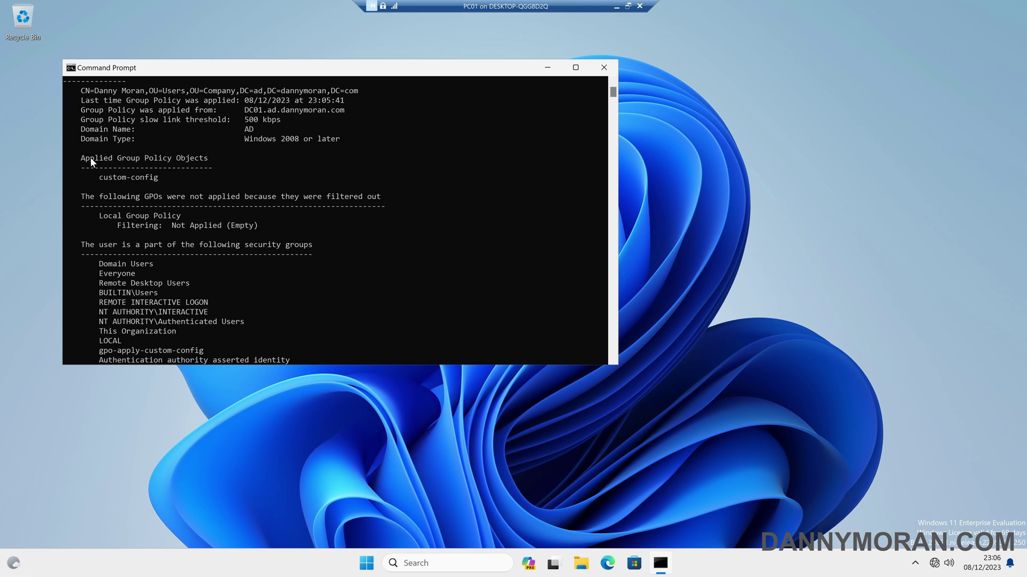
drag(99, 176, 172, 182)
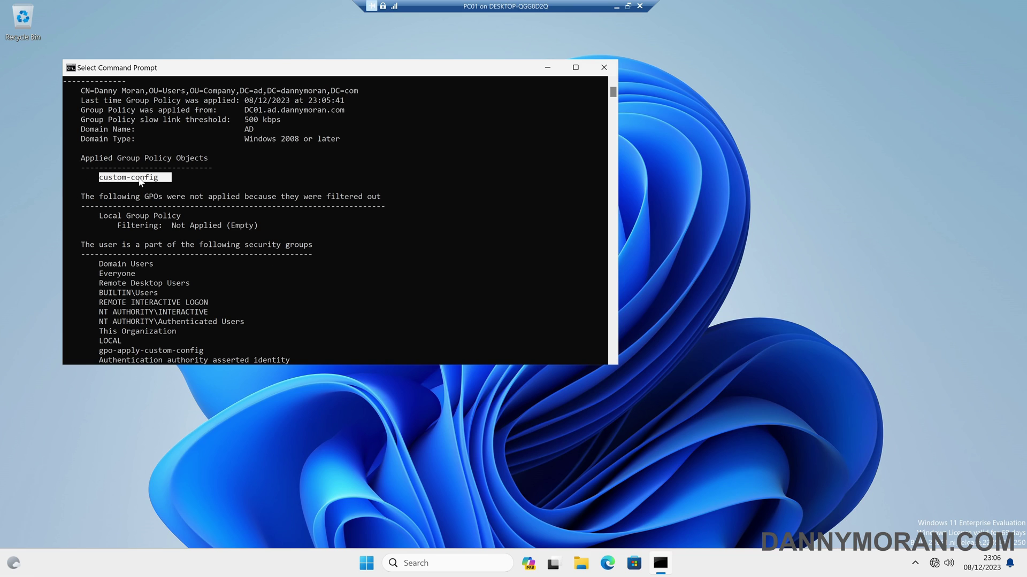
scroll(157, 182, up, 1)
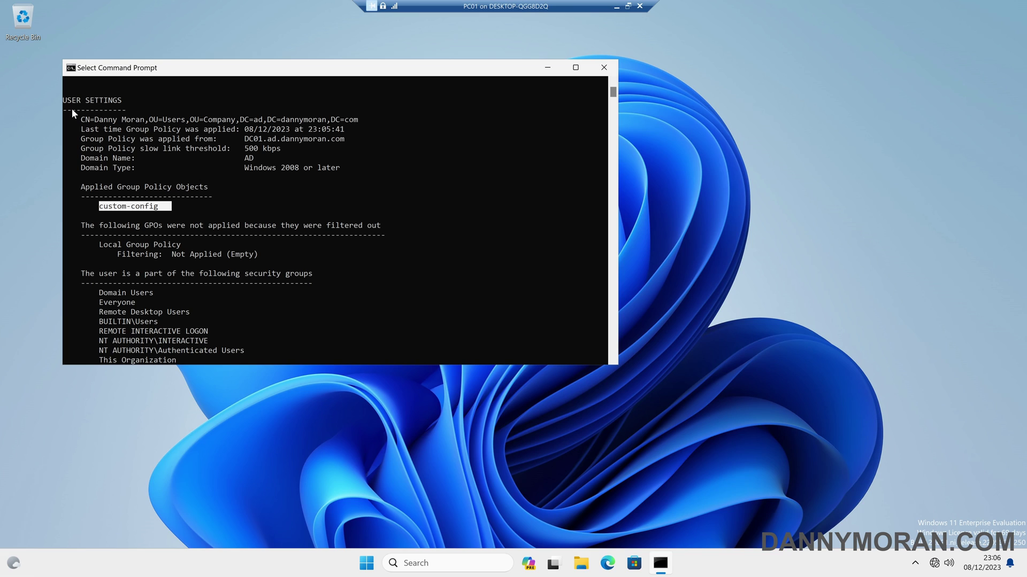
Run gpresult /r in an administrator Command Prompt and confirm custom-config is applied to PC01.
key(super)
text(cmd)
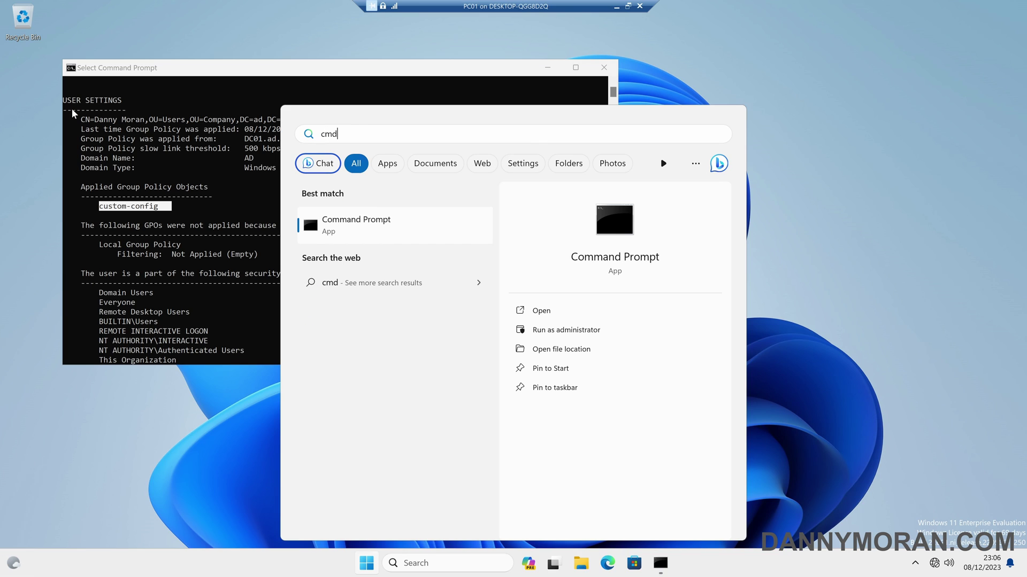
key(ctrl+shift+Return)
text(gpresult)
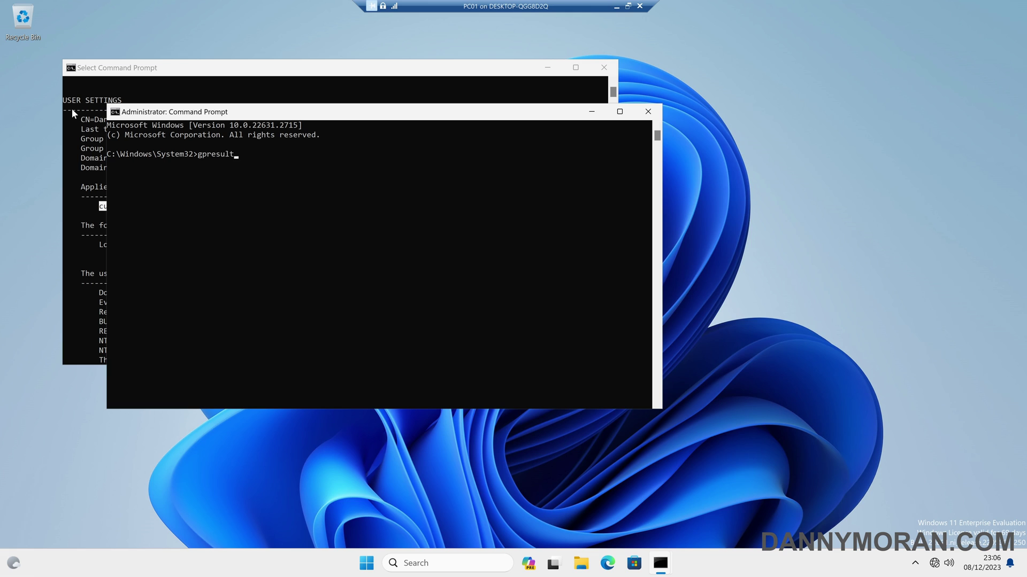
text( /r)
key(Return)
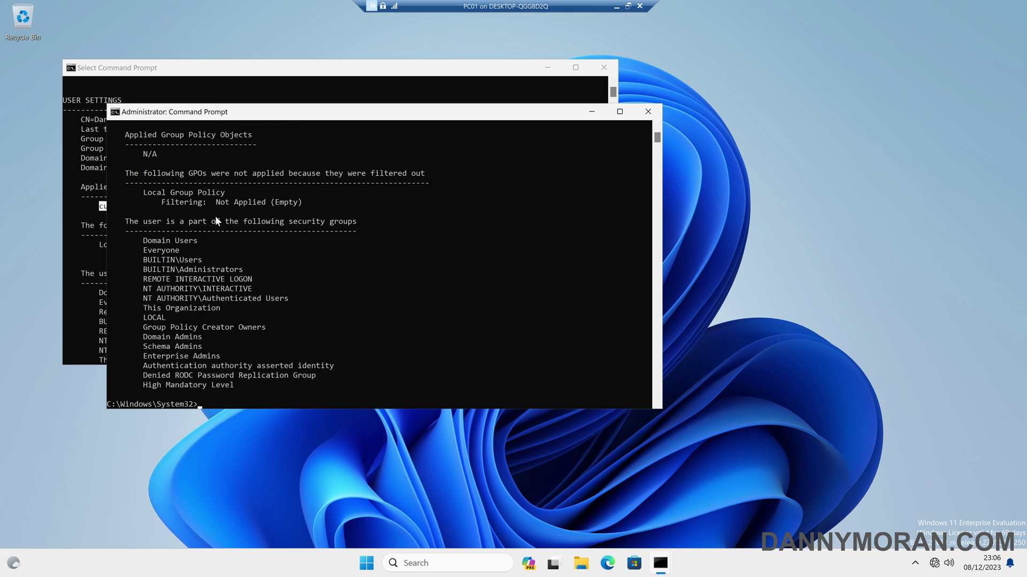
scroll(215, 216, up, 20)
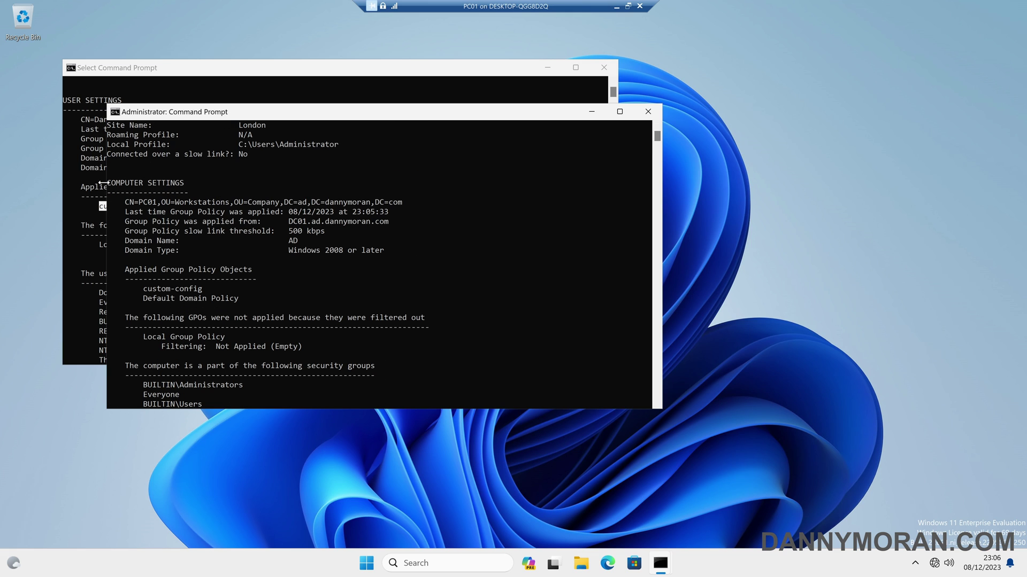
drag(140, 289, 215, 291)
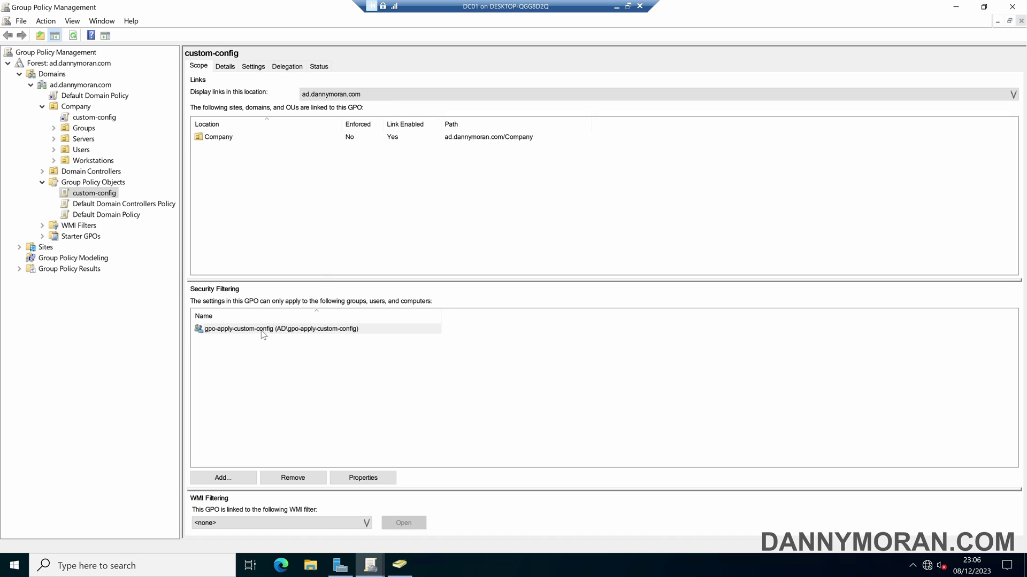
Select custom-config's Company link to show its gpo-apply-custom-config security filtering.
click(220, 139)
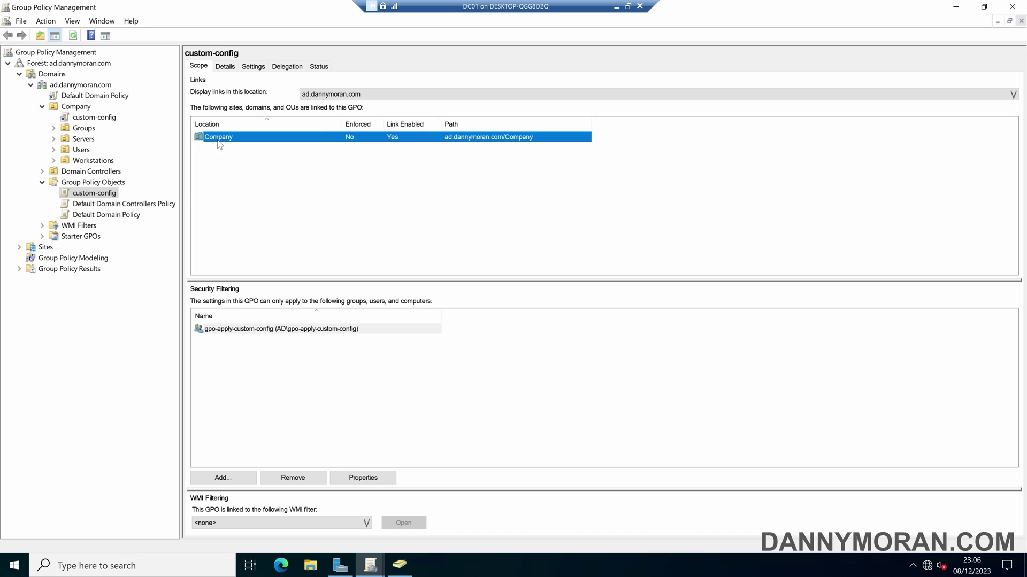